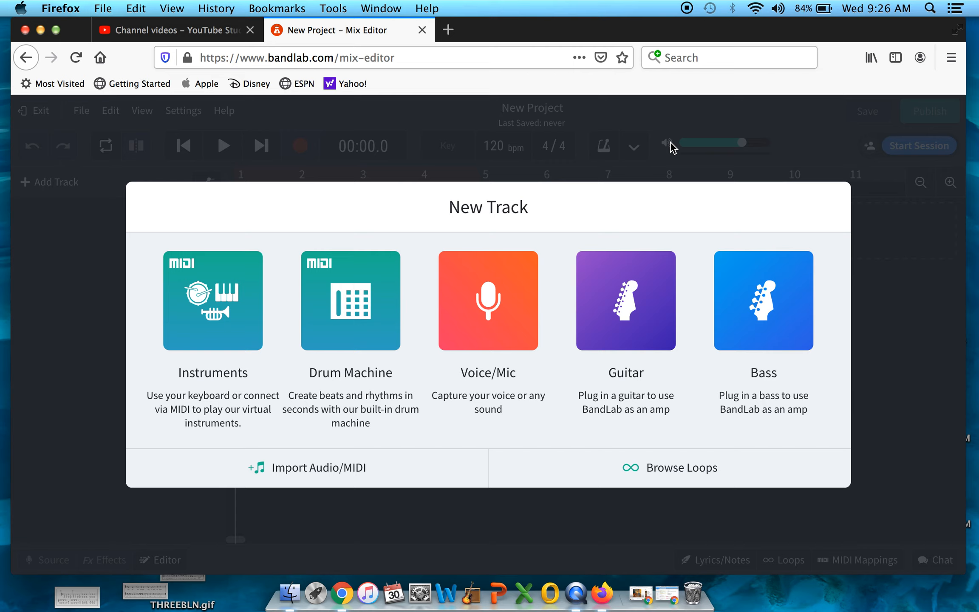
Step: Add a Voice/Mic track, allow BandLab to use the internal microphone, and hide the track's source settings
left_click(489, 313)
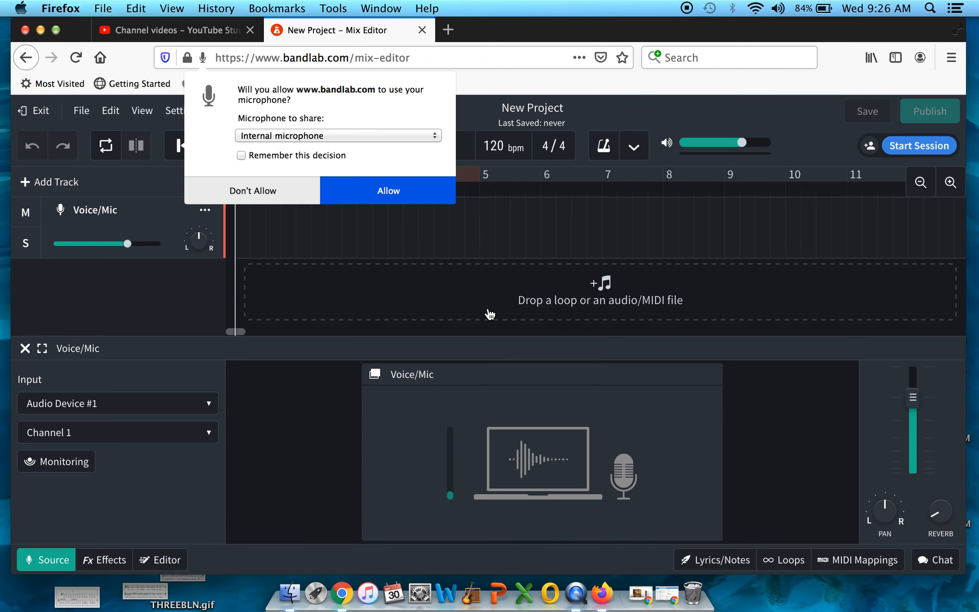
left_click(394, 196)
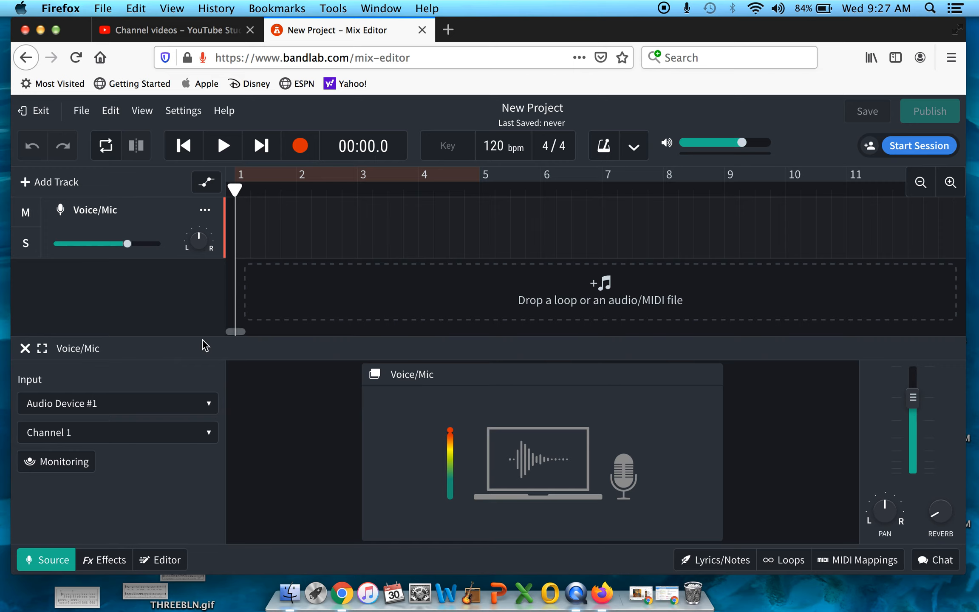
left_click(48, 560)
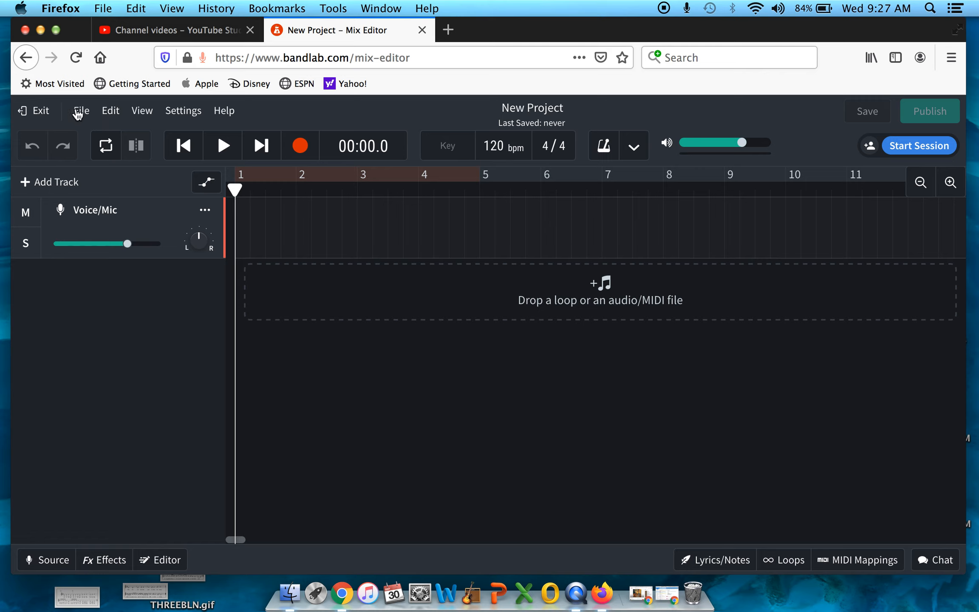
left_click(79, 114)
left_click(79, 113)
left_click(111, 113)
left_click(110, 114)
left_click(142, 113)
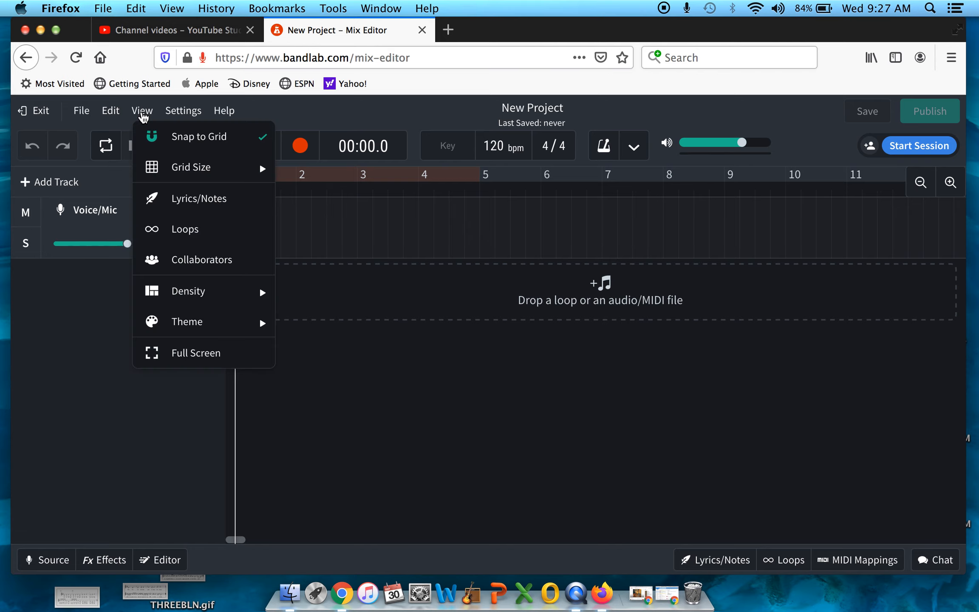
left_click(141, 114)
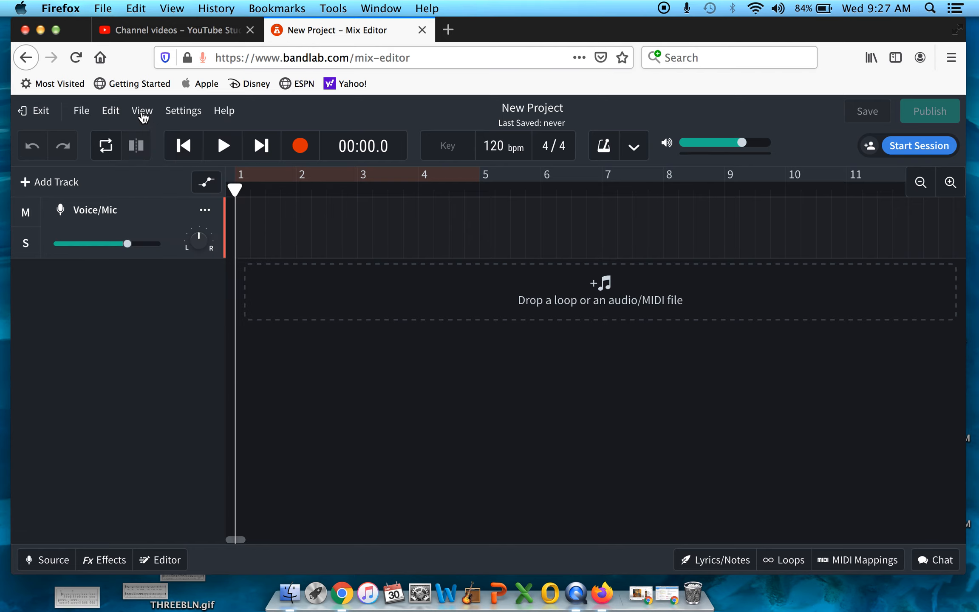
left_click(189, 111)
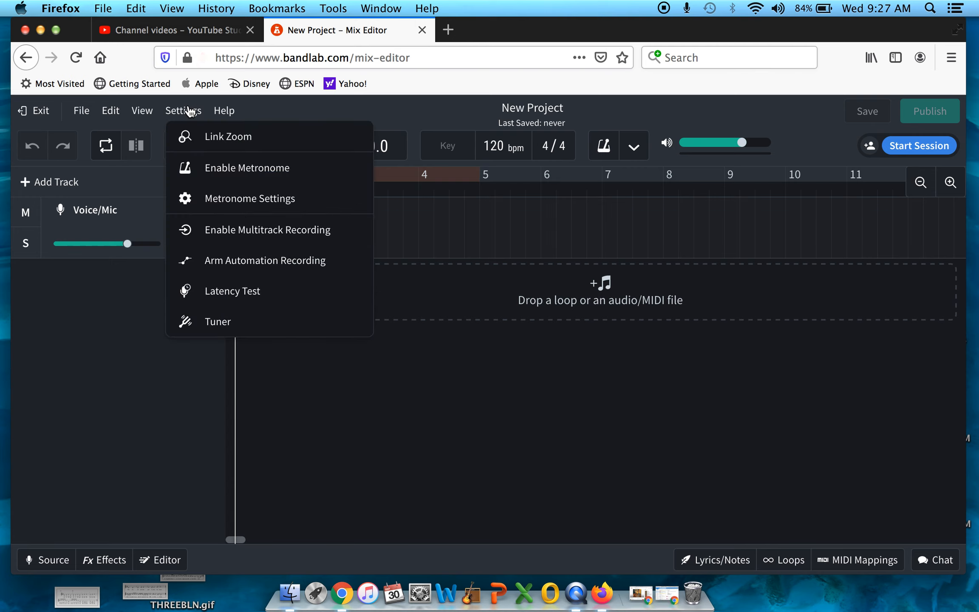
left_click(189, 111)
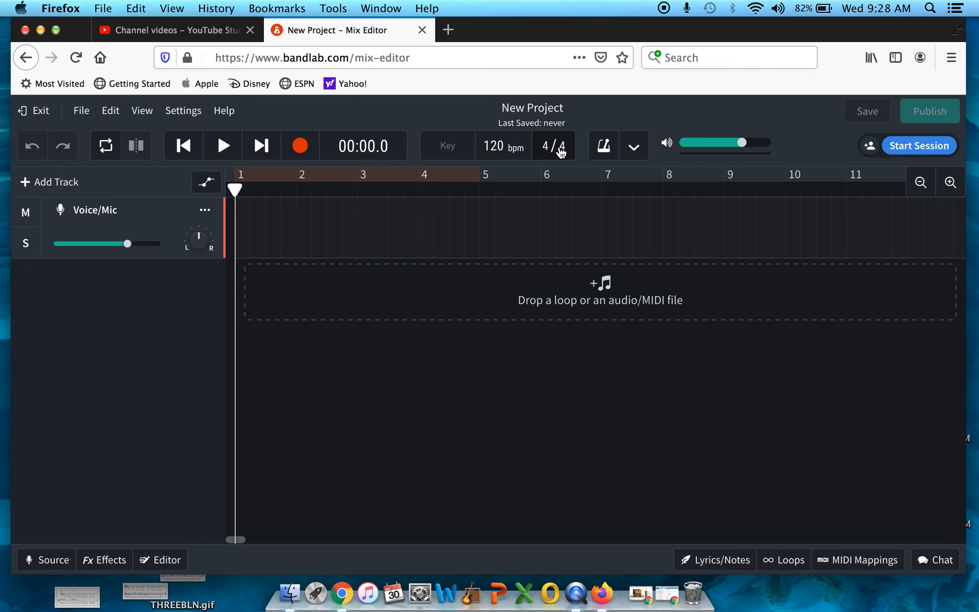
Step: Record about 10 seconds of audio on the Voice/Mic track
left_click(604, 147)
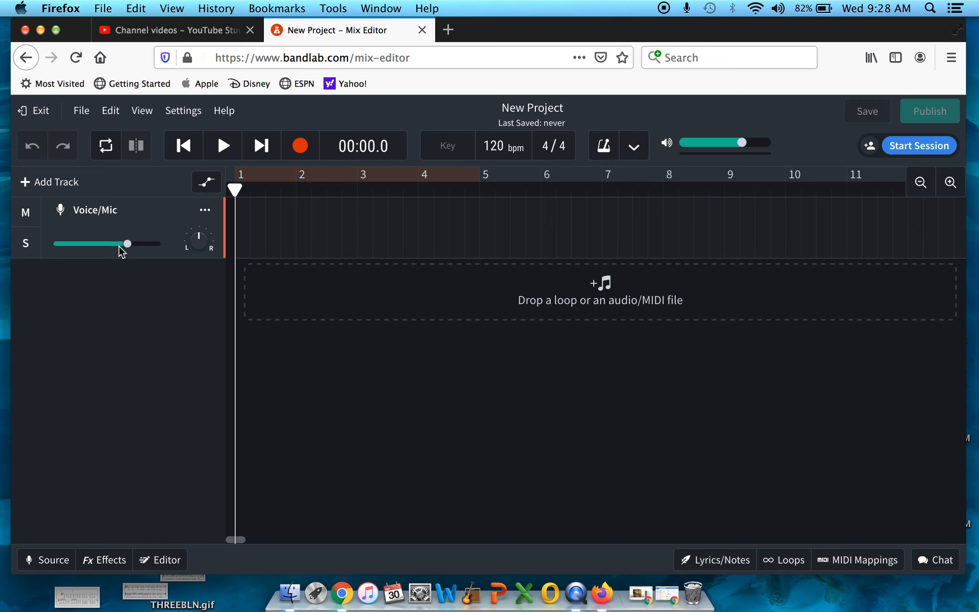
left_click(301, 152)
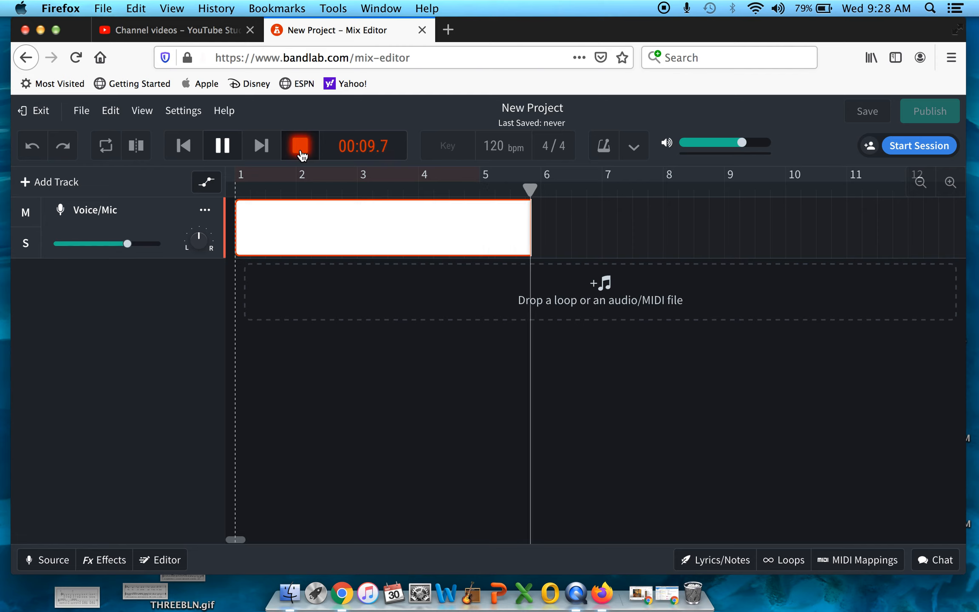
left_click(300, 151)
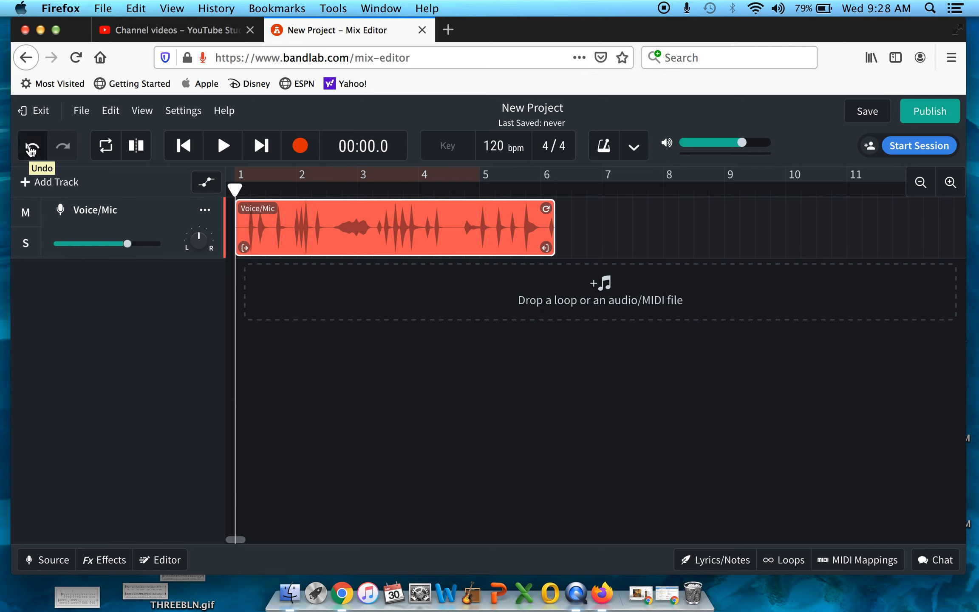
Step: Shorten the loop range to bar 1 only, and preview the recording from the start with looping off
left_click(105, 153)
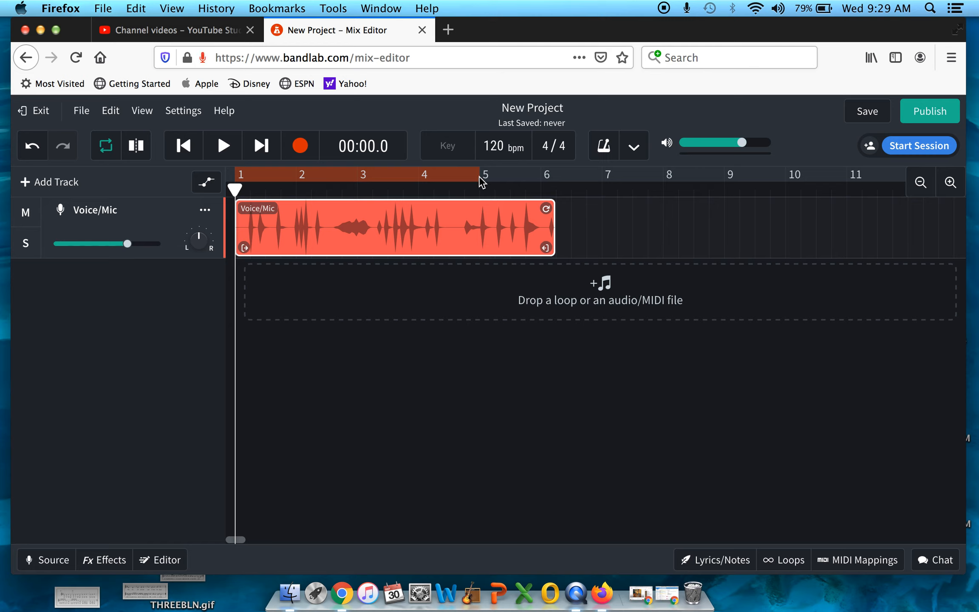
left_click_drag(476, 176, 297, 183)
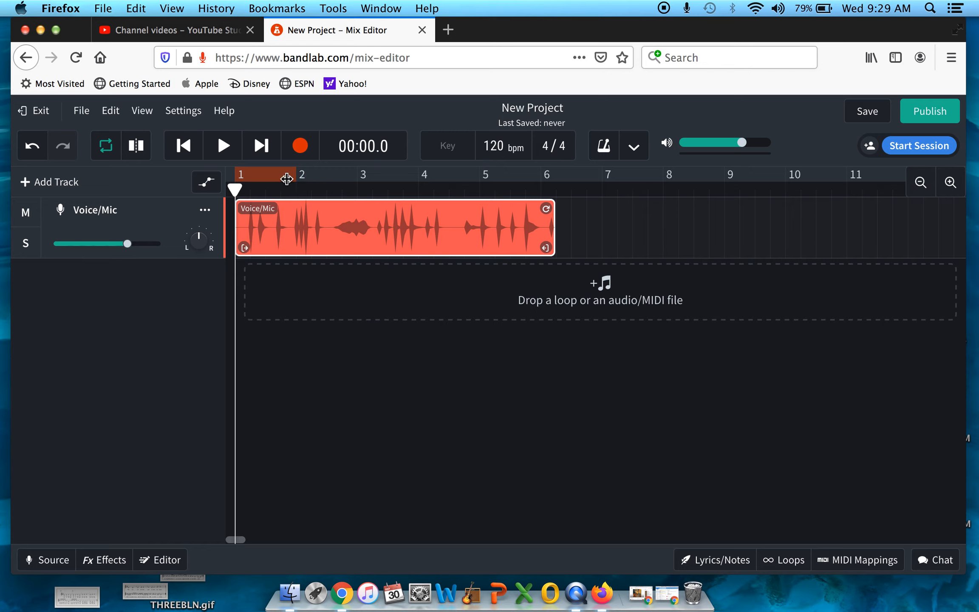
left_click(107, 146)
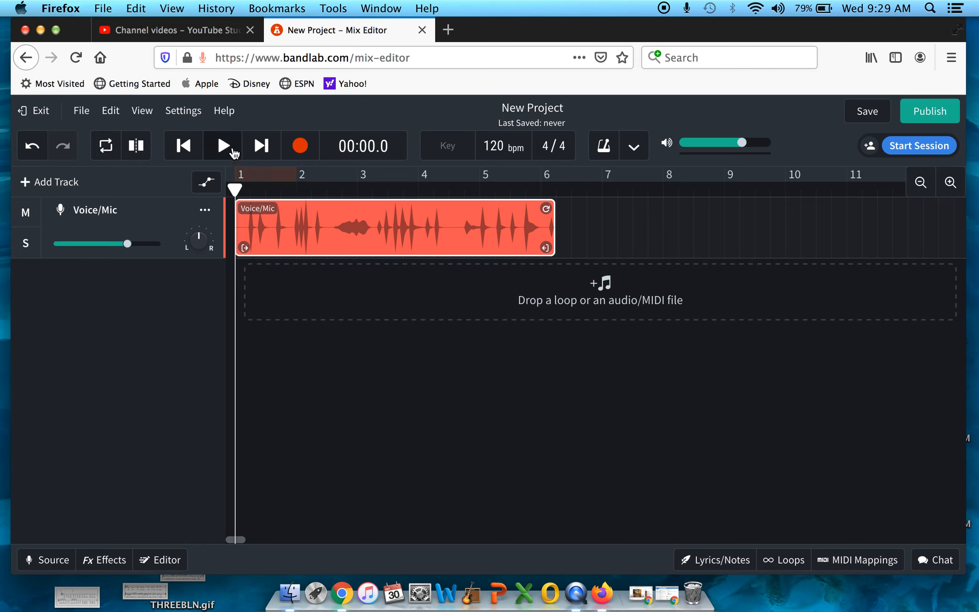
left_click(224, 146)
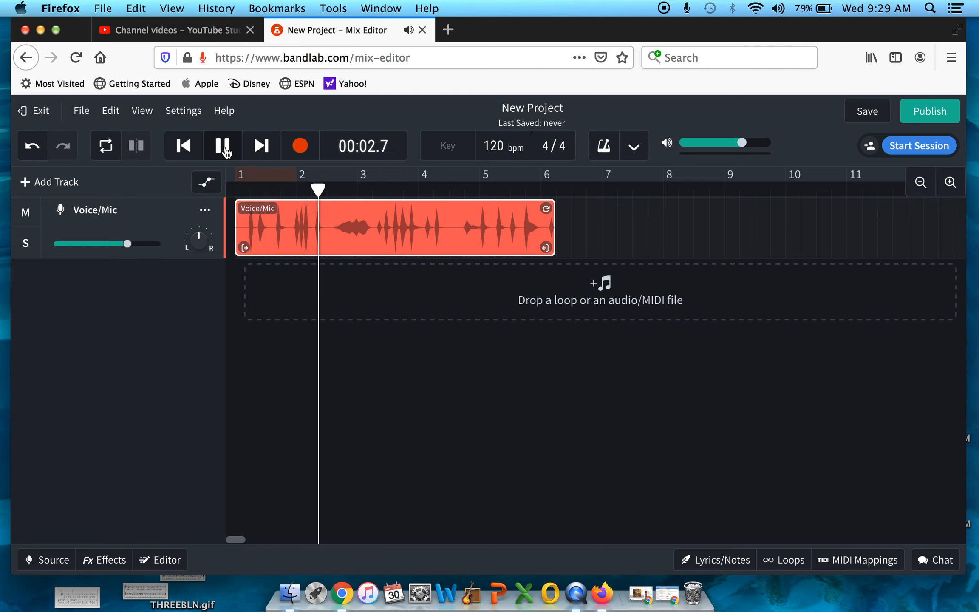
left_click(224, 146)
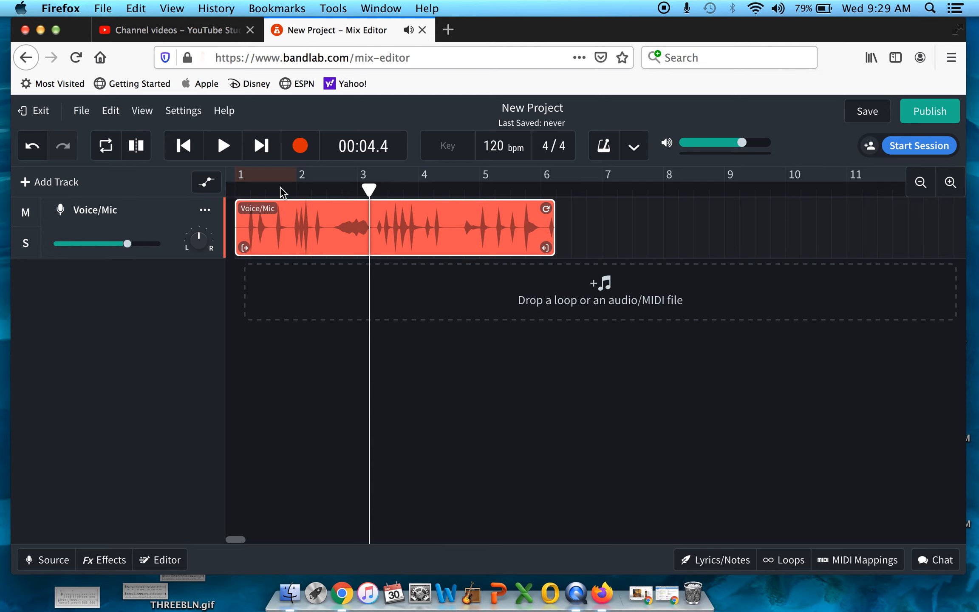
Step: Shift the one-bar loop range about three-quarters of a bar later and preview it with looping on, finishing with looping off
left_click(104, 147)
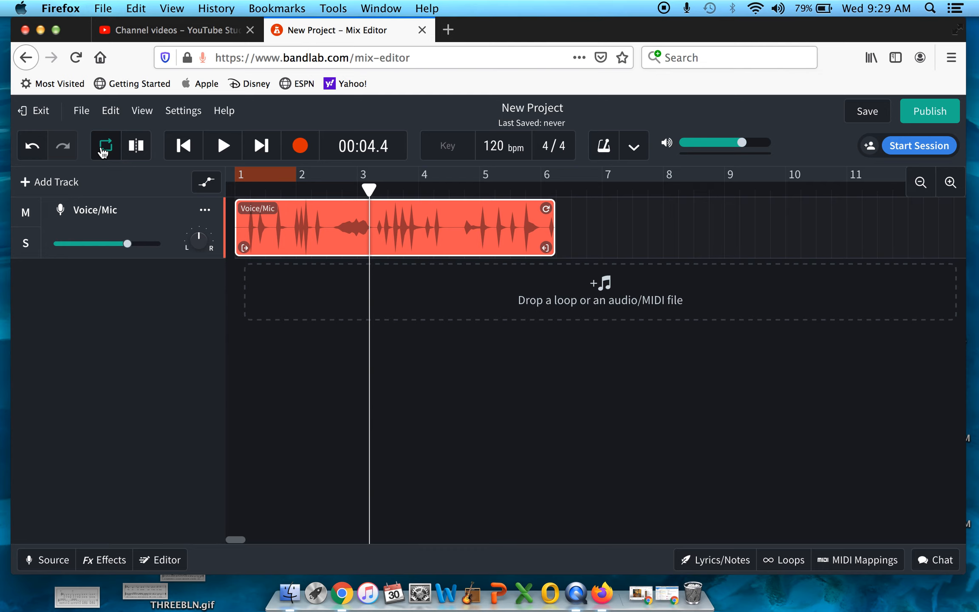
left_click_drag(268, 174, 316, 174)
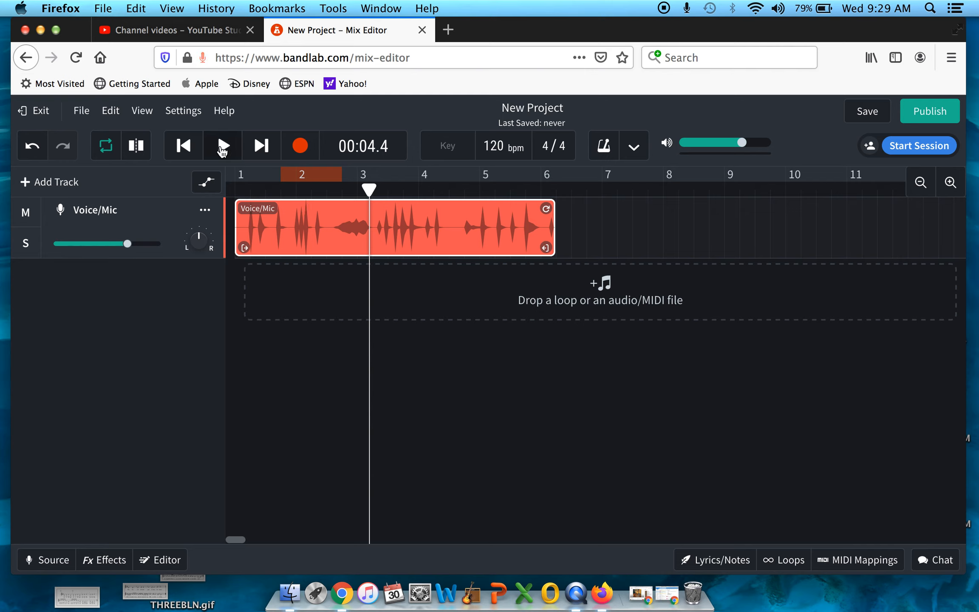
left_click(222, 147)
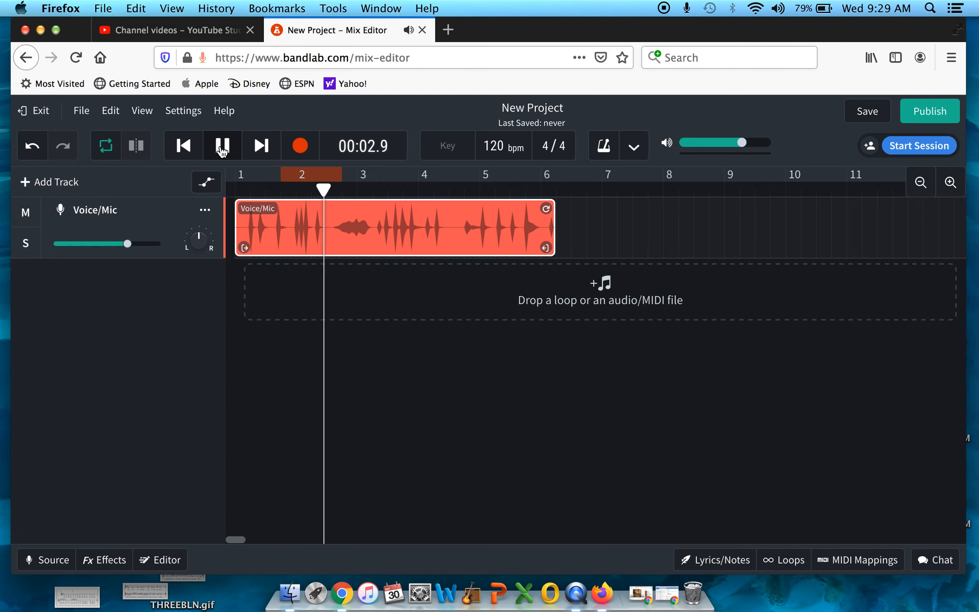
left_click(116, 157)
key("space")
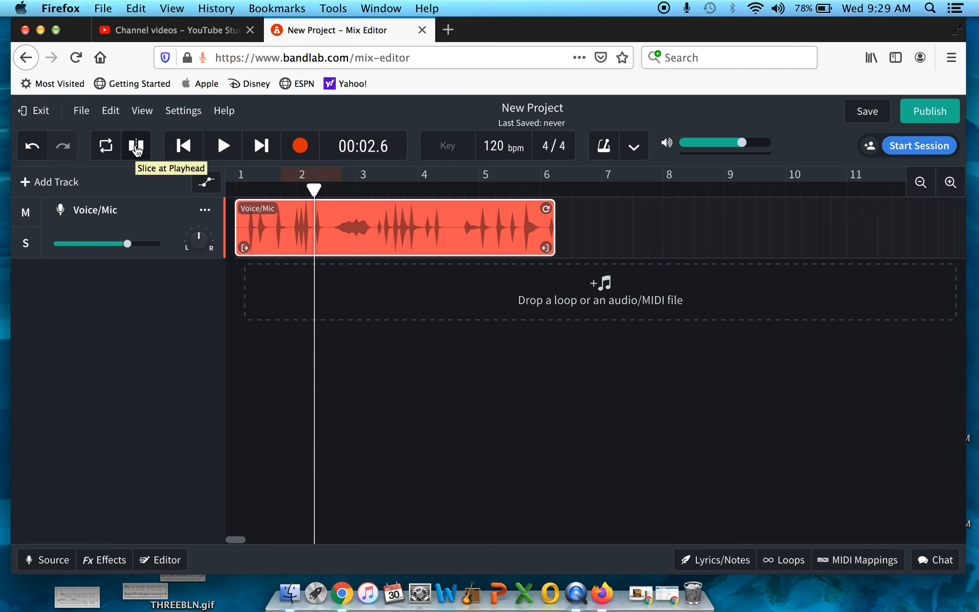
Step: Slice the recording at 00:03.1 and 00:04.5 to isolate the sustained sound as its own clip
key("space")
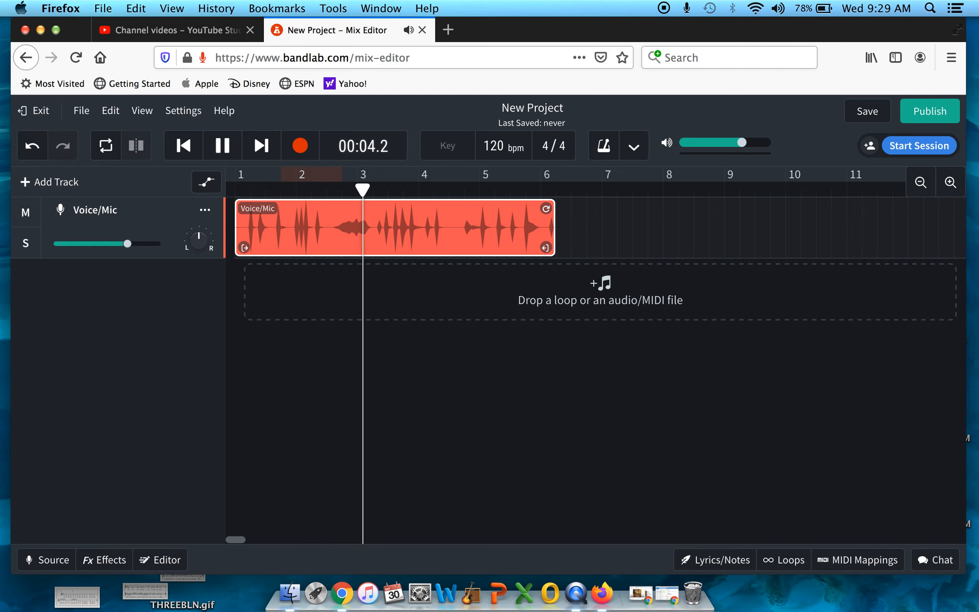
key("space")
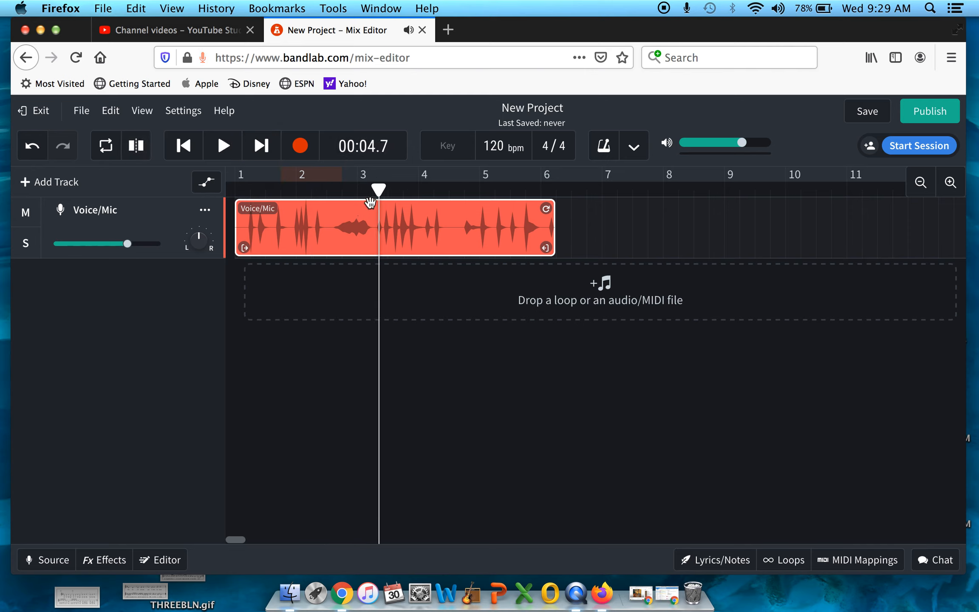
left_click(946, 184)
left_click_drag(379, 189, 282, 189)
left_click(136, 147)
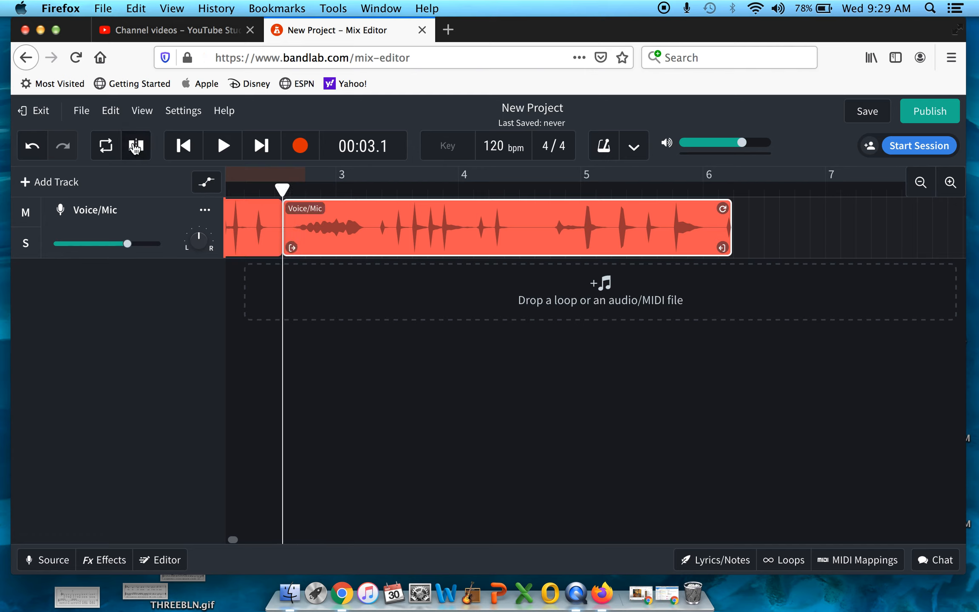
left_click_drag(281, 190, 364, 195)
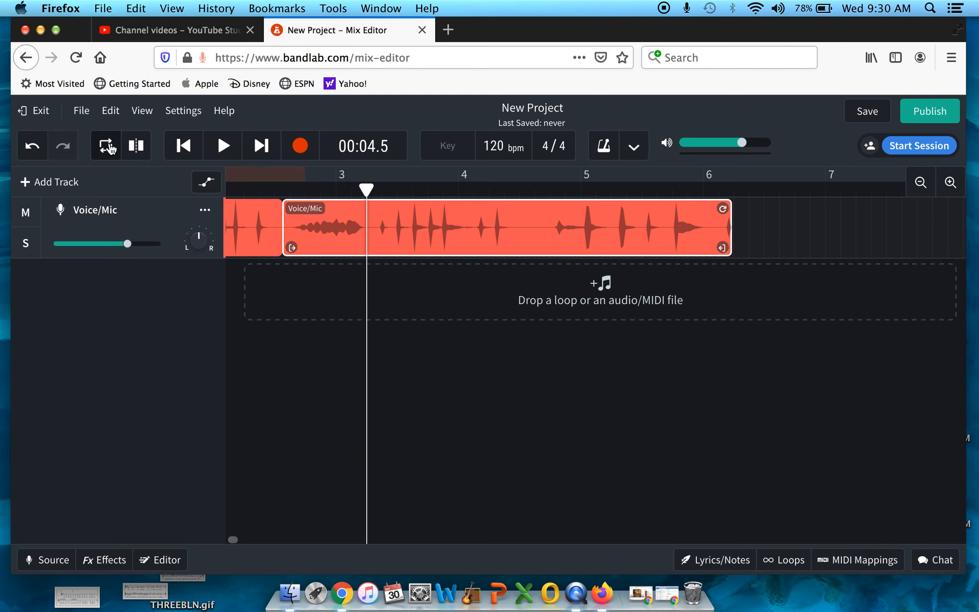
left_click(136, 146)
Step: Select the middle clip of the sliced recording and add a second Voice/Mic track to the project
left_click(323, 227)
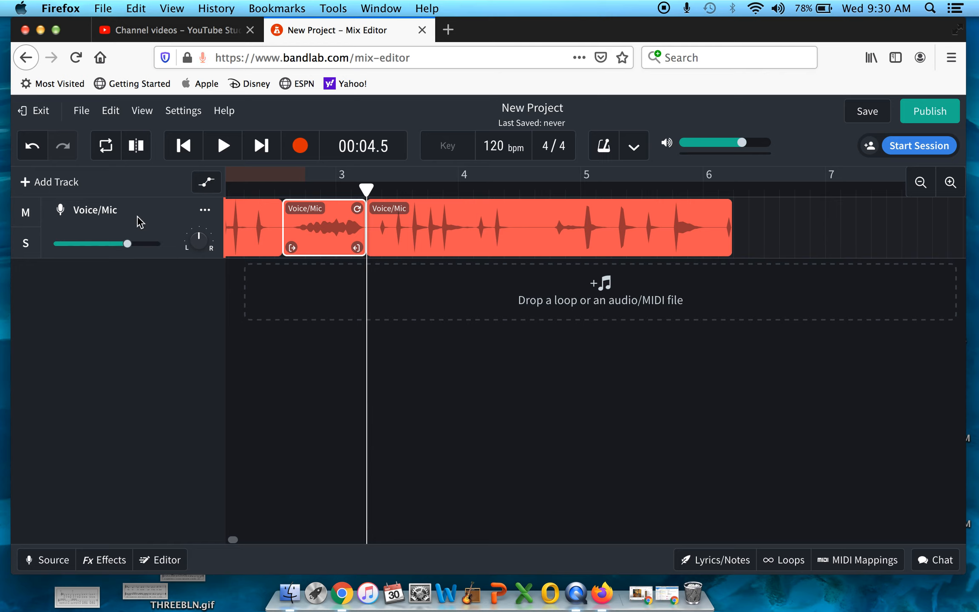
left_click(41, 183)
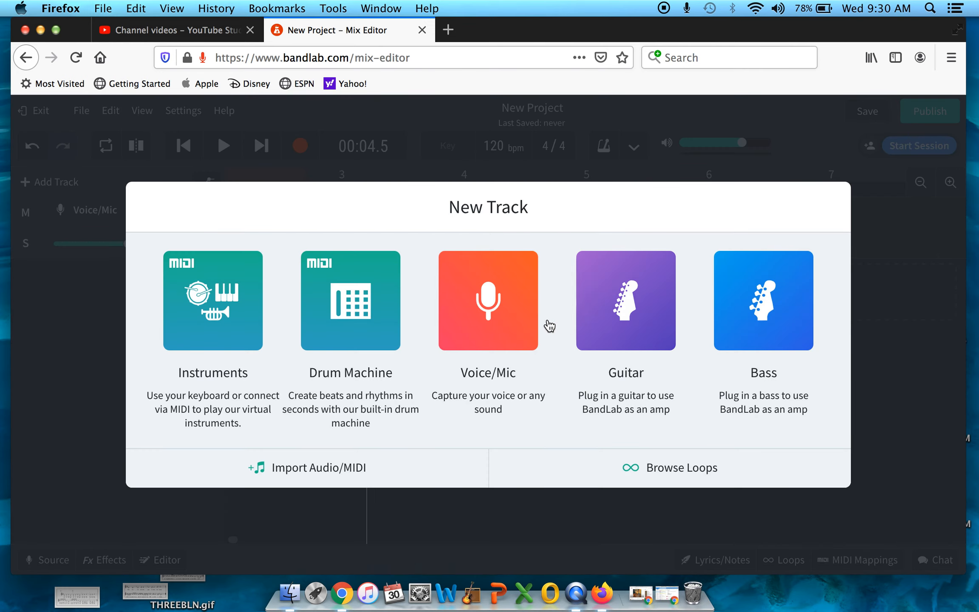
left_click(498, 311)
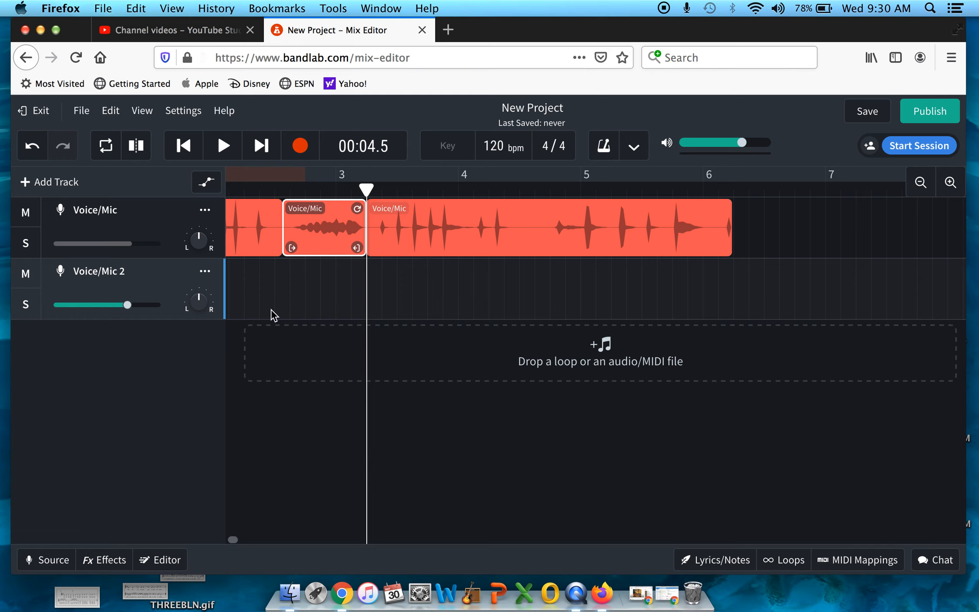
Step: Copy the middle clip and paste it eight times back to back on the Voice/Mic 2 track, starting at 00:00.0
left_click(321, 229)
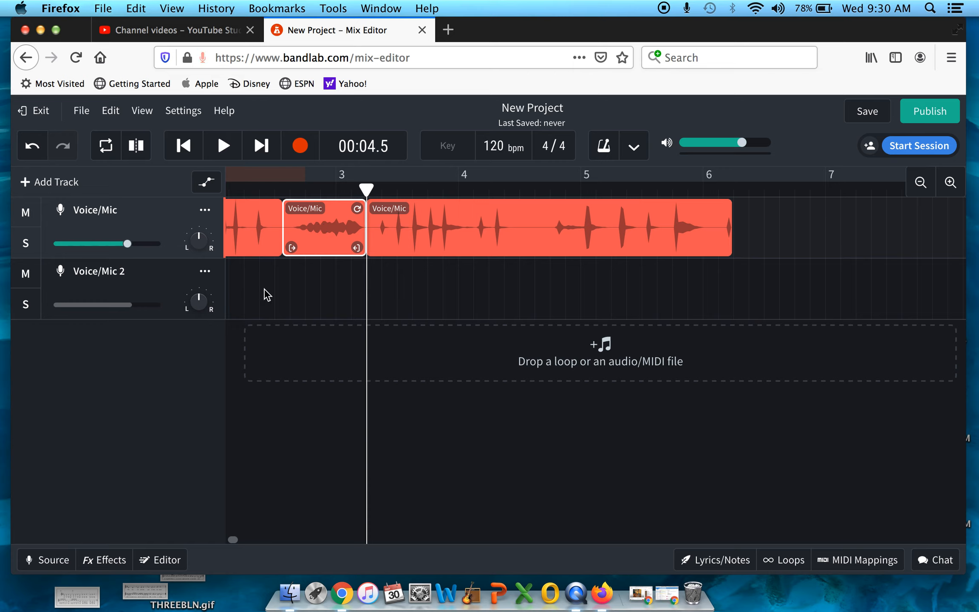
left_click(141, 271)
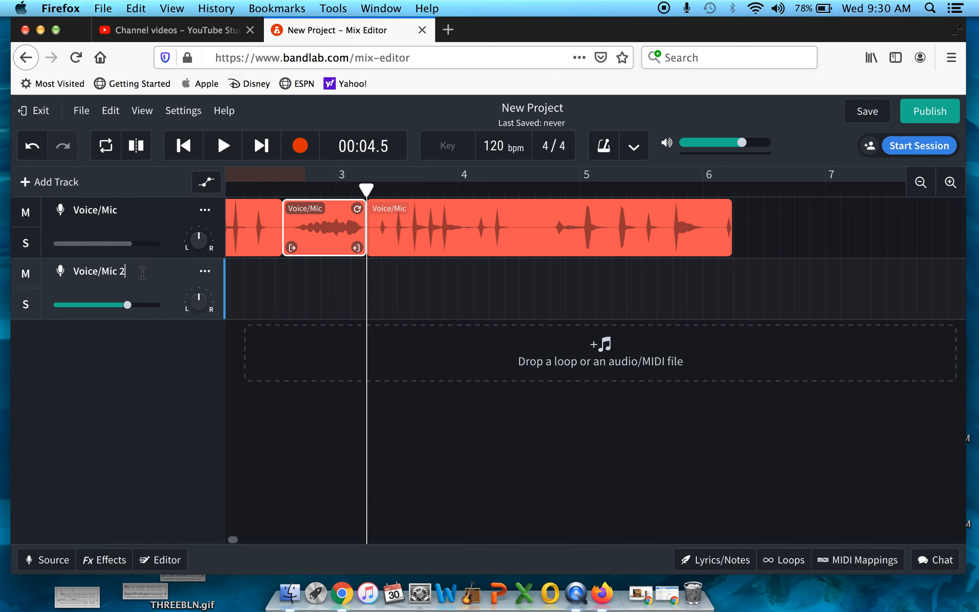
left_click(184, 146)
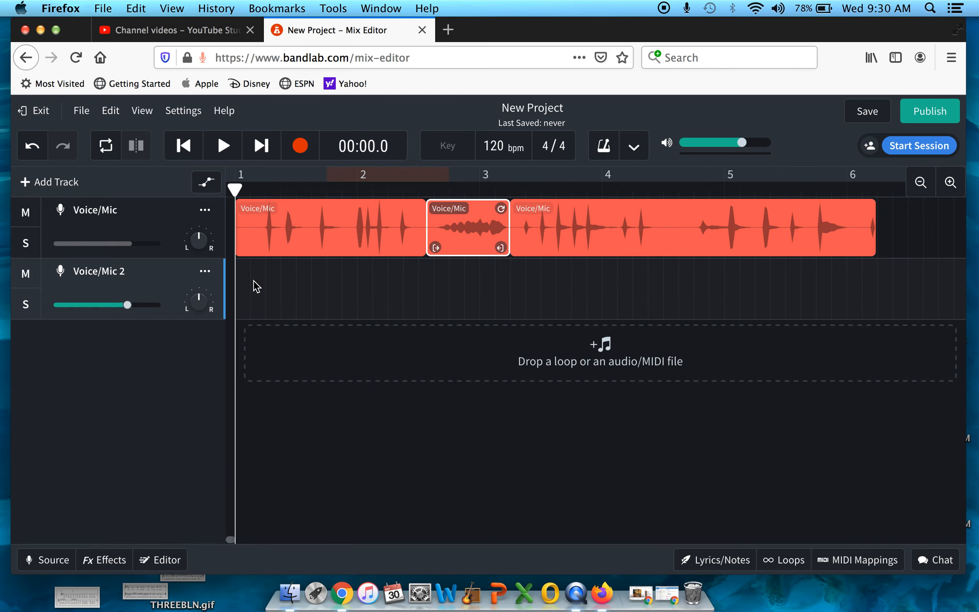
key("super+v")
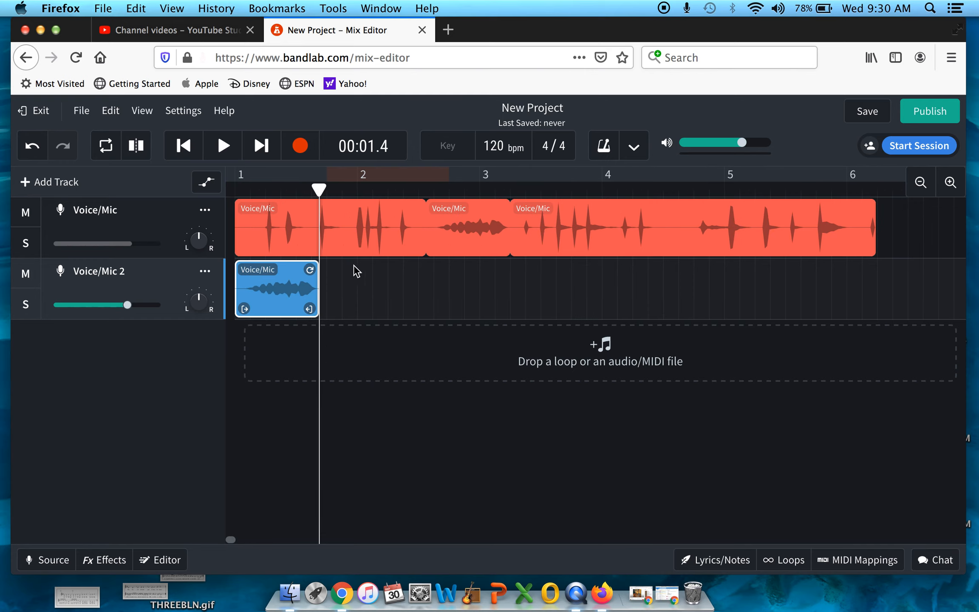
key("super+v")
key("super+v")
key("super+v")
key("super+v")
key("super+v")
key("super+v")
key("super+v")
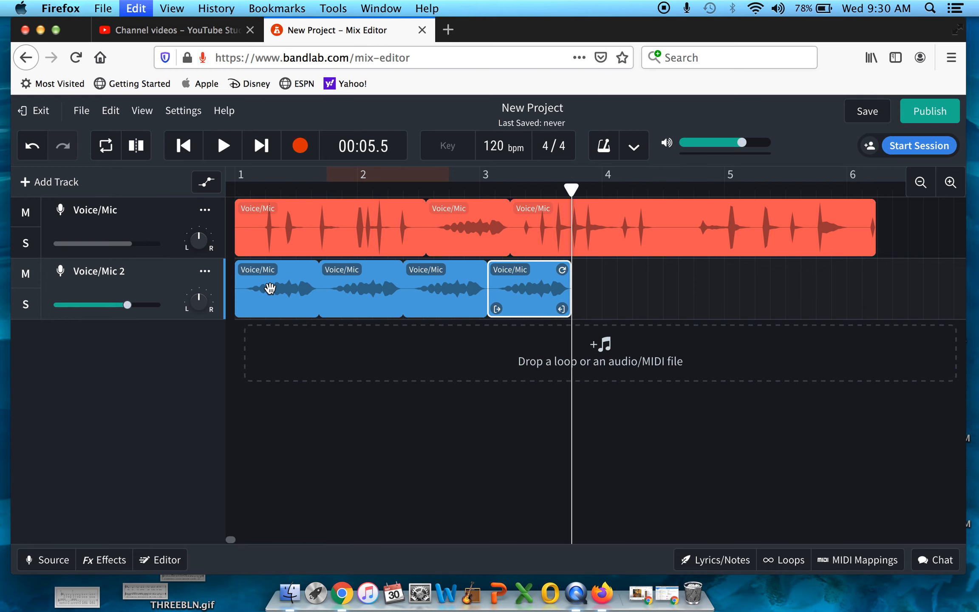
scroll(270, 289, "left", 5)
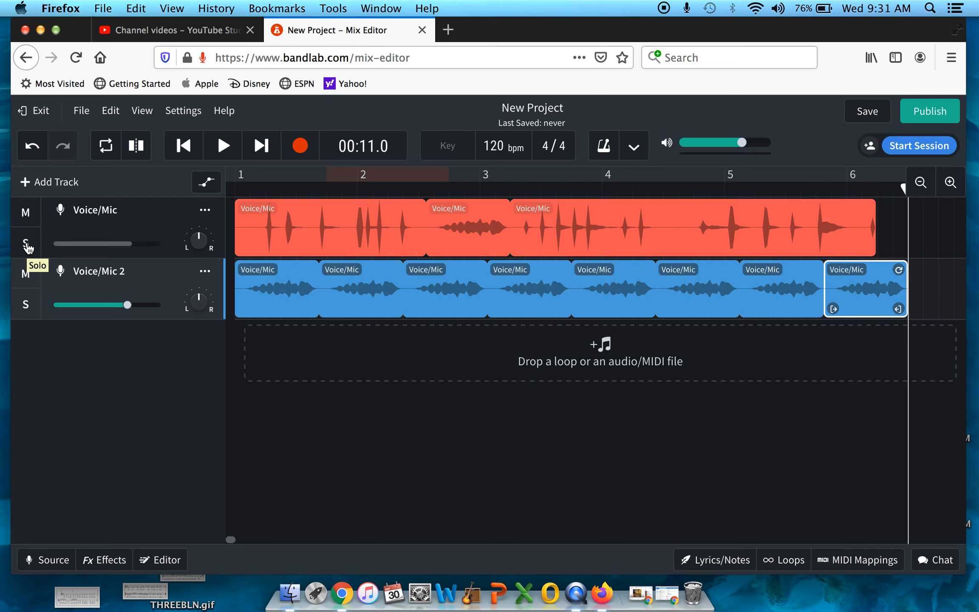
Step: Mute the original Voice/Mic track and play the project from the start to hear the repeated clips
left_click(25, 212)
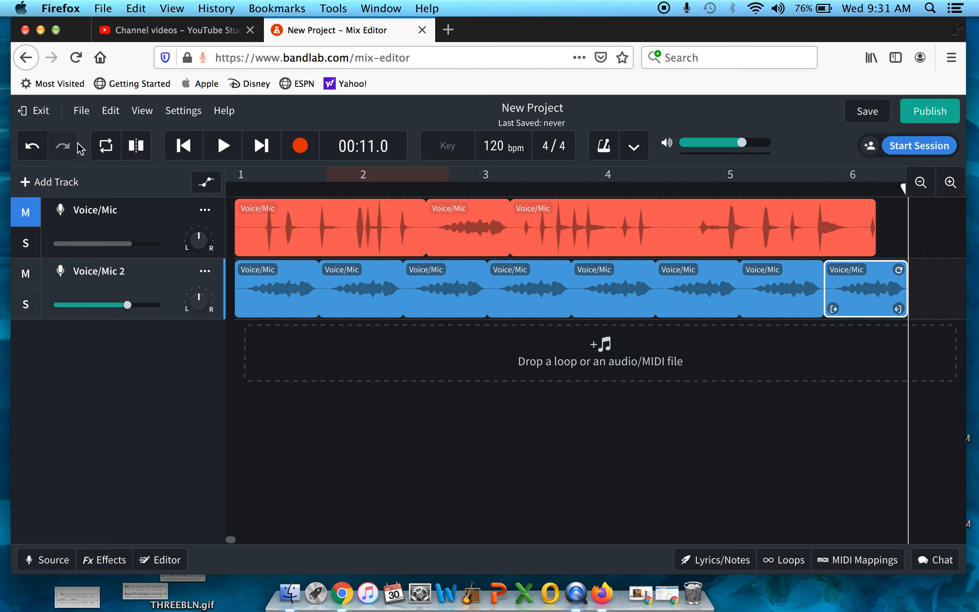
left_click(183, 147)
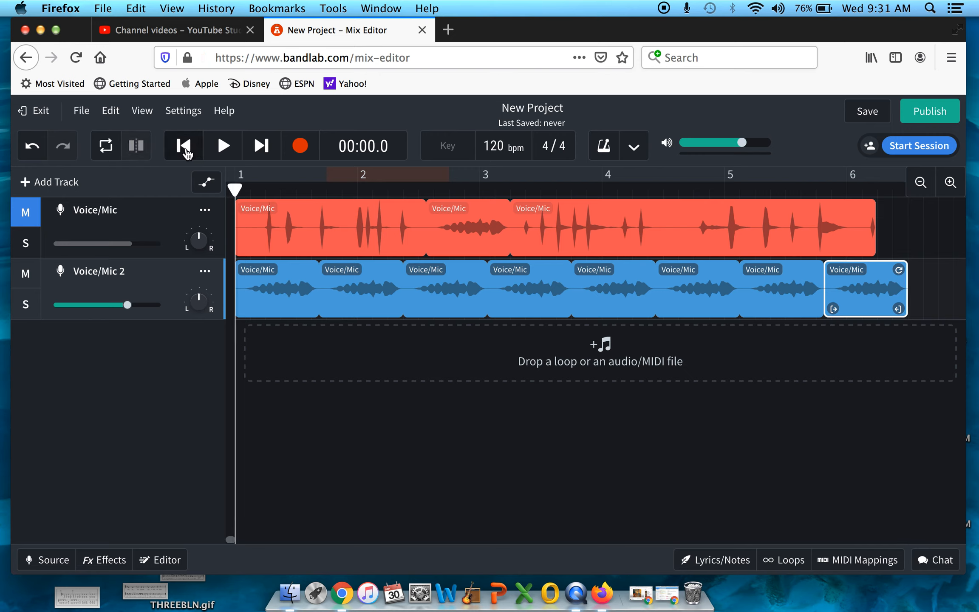
left_click(222, 146)
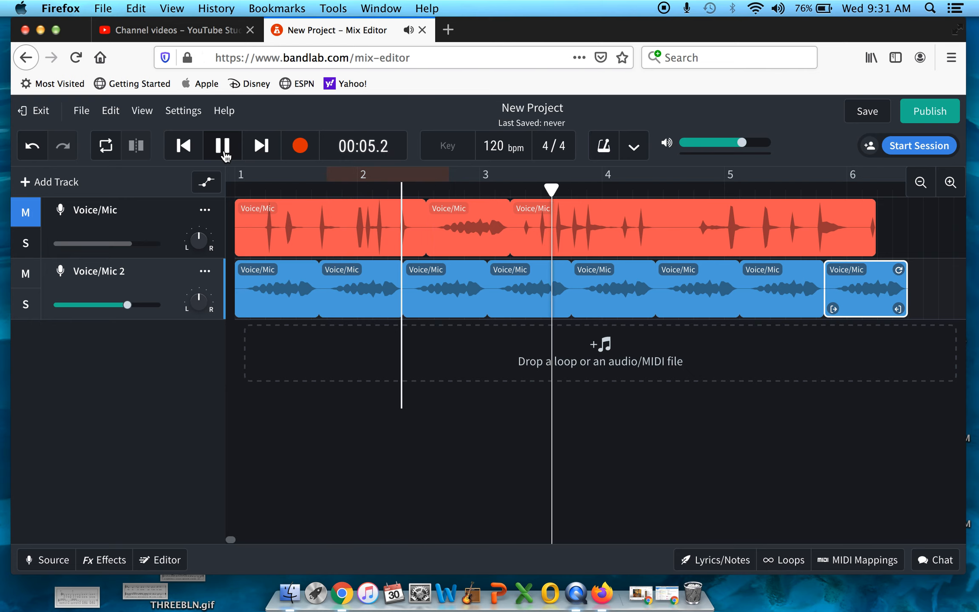
Step: Stop playback, unmute the original Voice/Mic track, and play both tracks together from the start
left_click(222, 146)
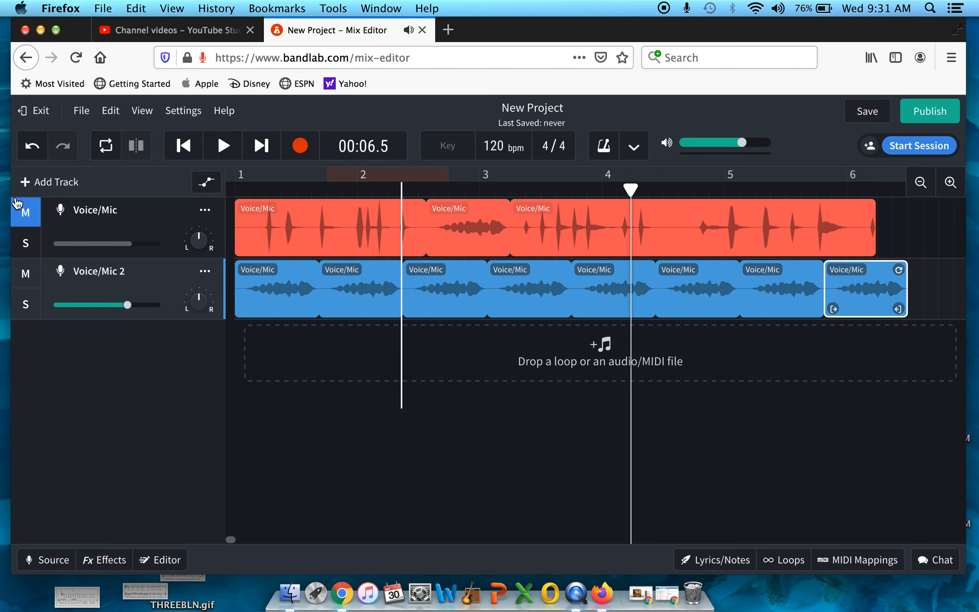
left_click(25, 224)
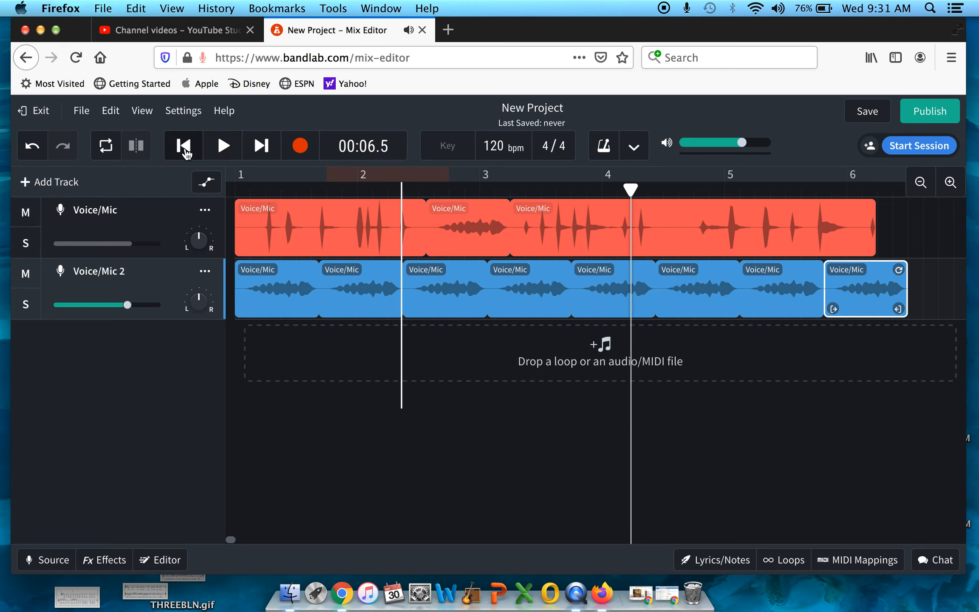
left_click(183, 149)
left_click(223, 149)
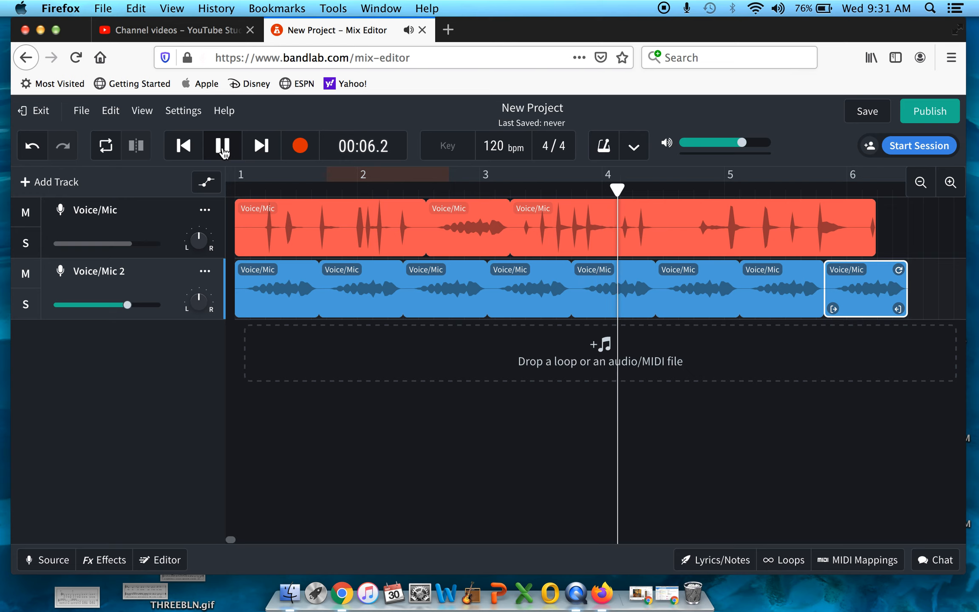
left_click(222, 149)
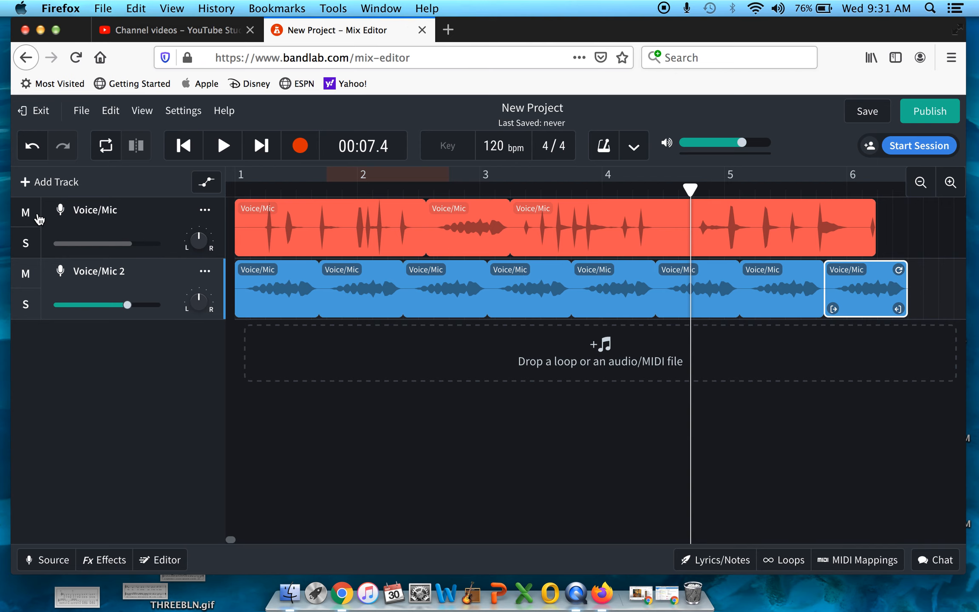
Step: Add a third Voice/Mic track and paste the copied clip on it seven times back to back, starting at 00:00.6
left_click(26, 182)
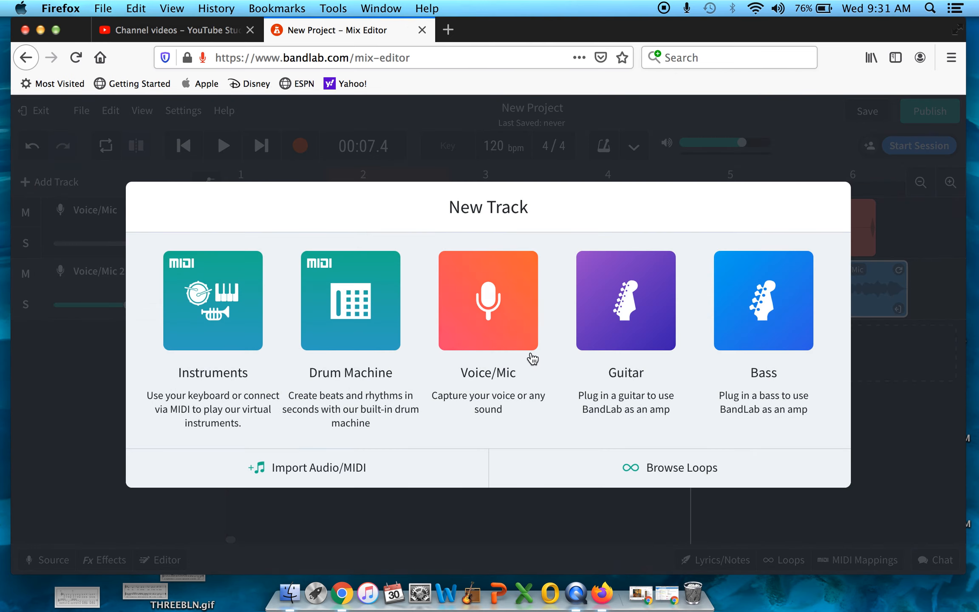
key("Escape")
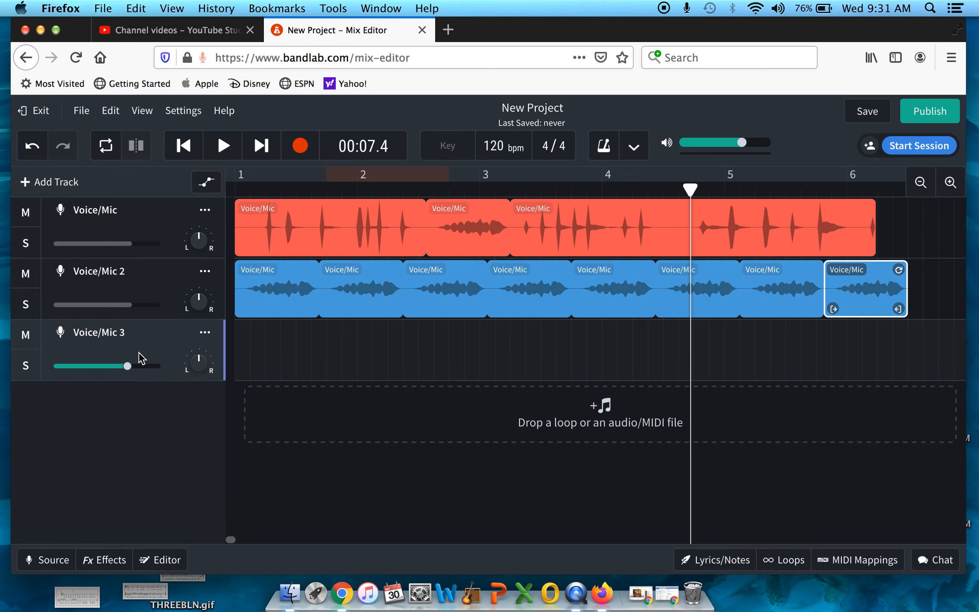
left_click(184, 145)
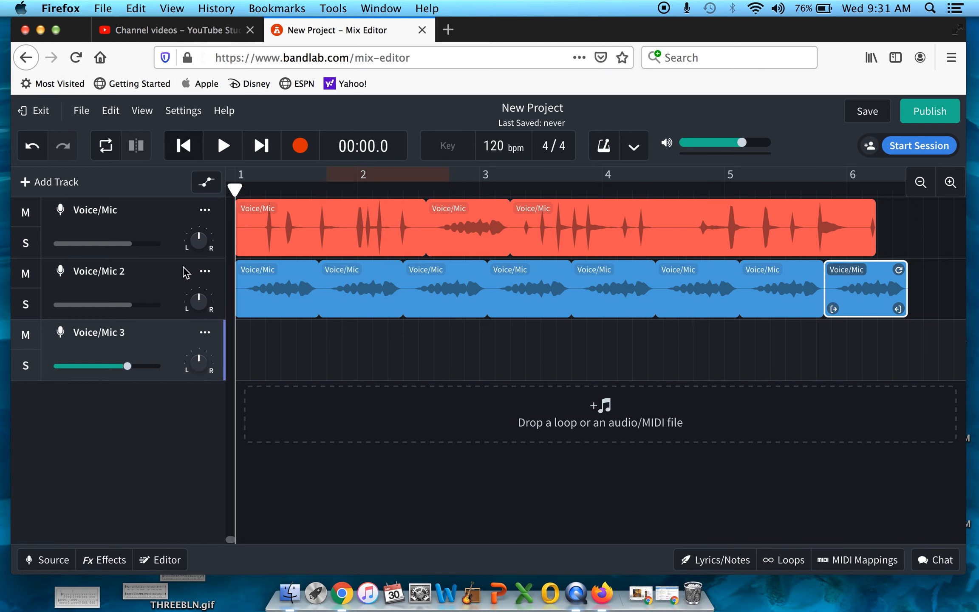
left_click_drag(235, 188, 271, 198)
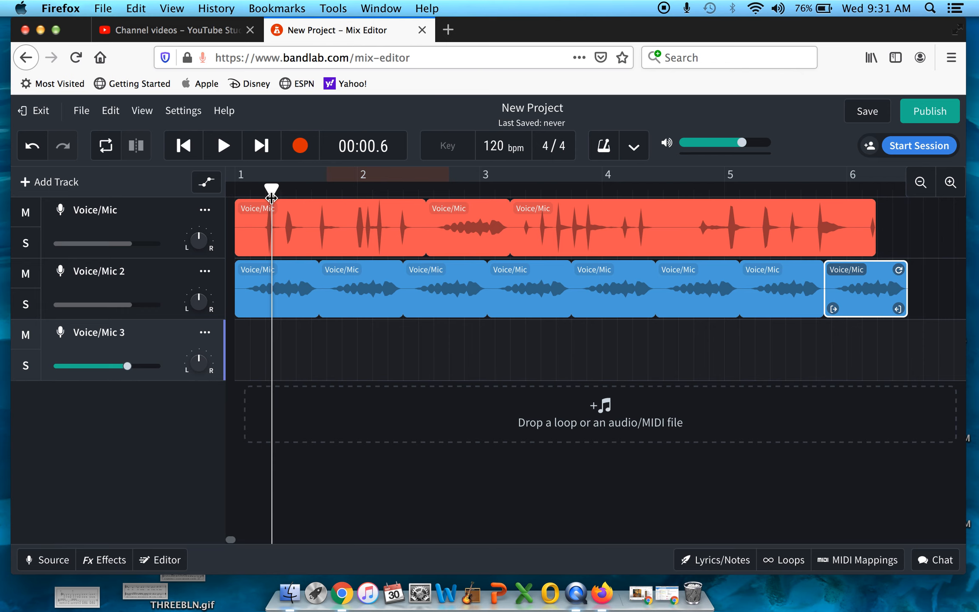
key("super+v")
key("super+v")
key("super+v")
key("super+v")
key("super+v")
key("super+v")
key("super+v")
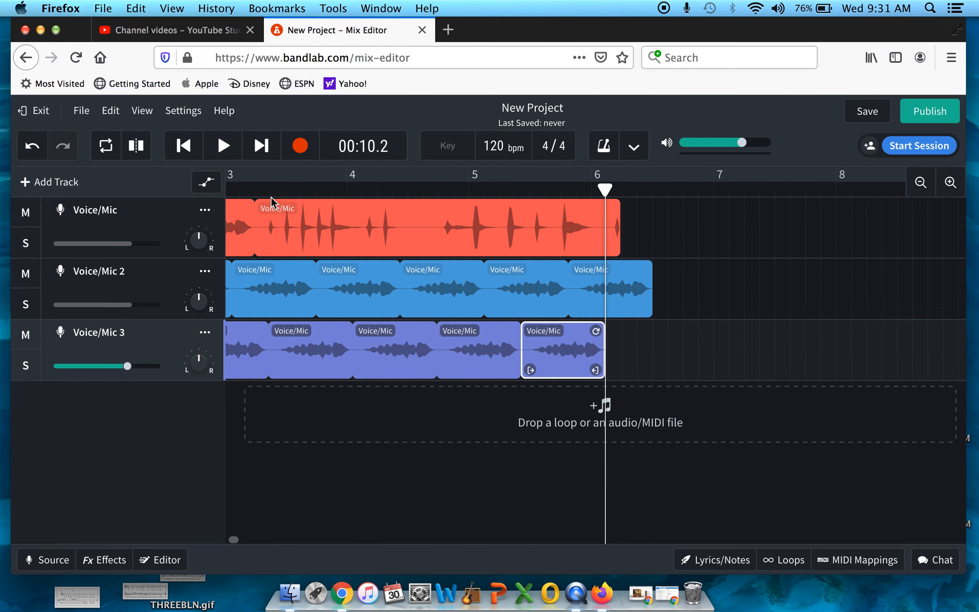
scroll(267, 290, "left", 6)
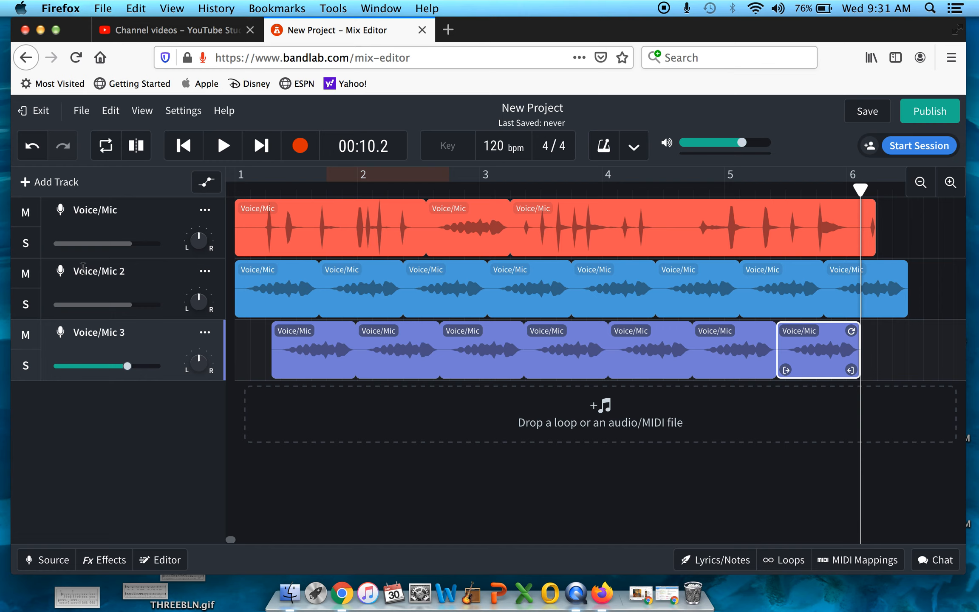
Step: Play the two repeated-clip tracks from the start with the original Voice/Mic track muted, unmuting it once playback is stopped
left_click(25, 213)
left_click(183, 146)
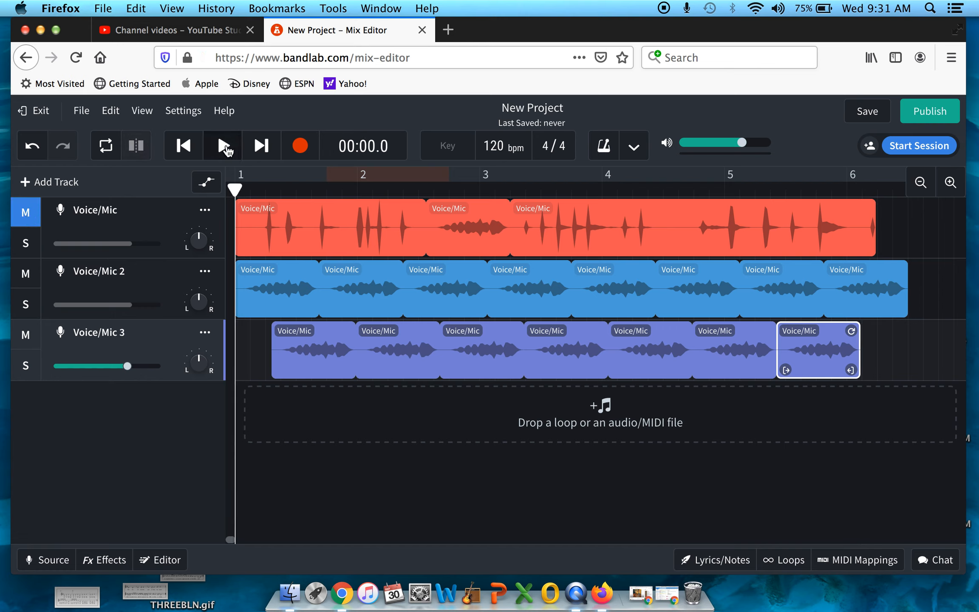
left_click(223, 145)
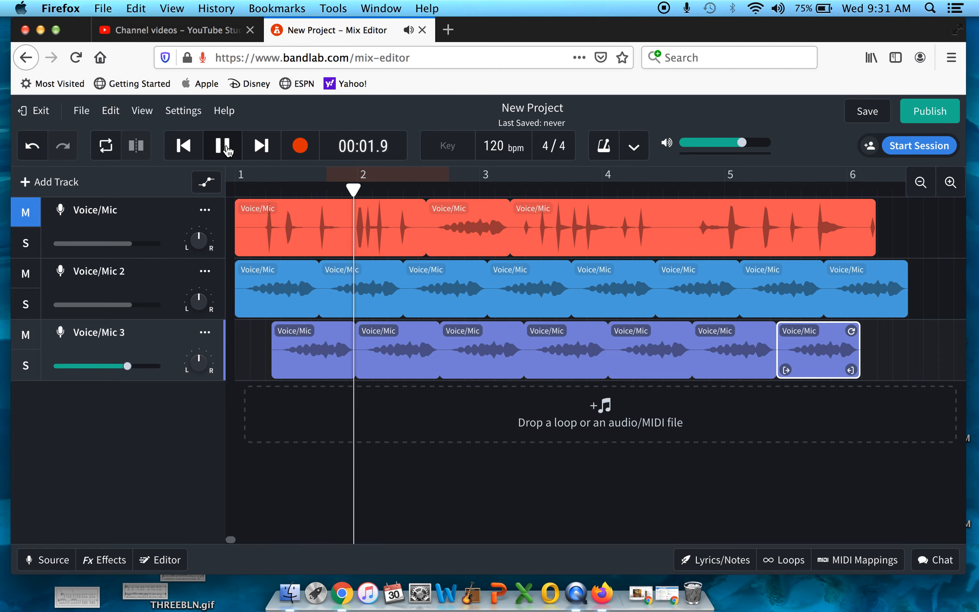
key("space")
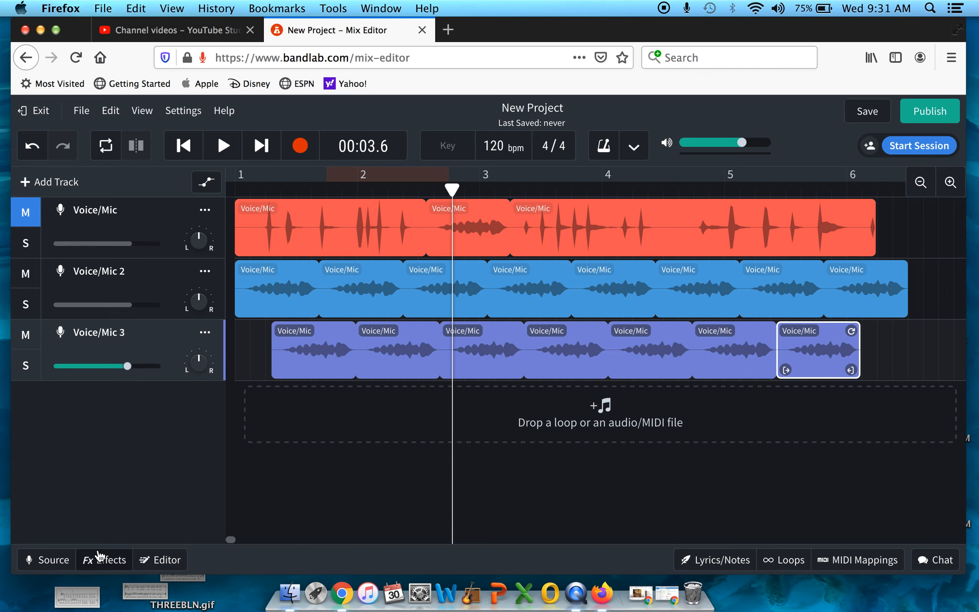
left_click(24, 219)
Step: Look at the effects of the Voice/Mic 3 track and open its clips in the audio editor
left_click(103, 560)
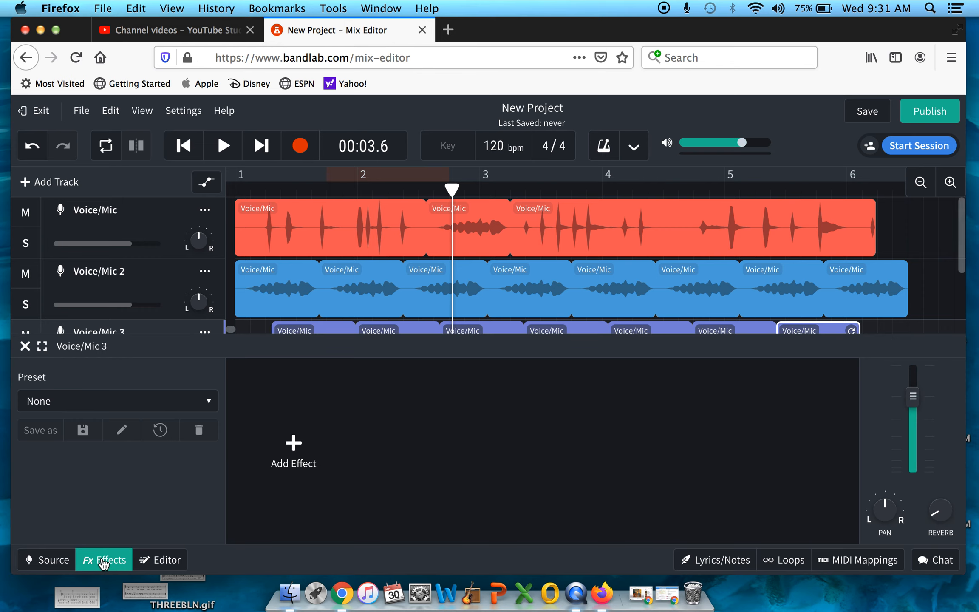
left_click(103, 560)
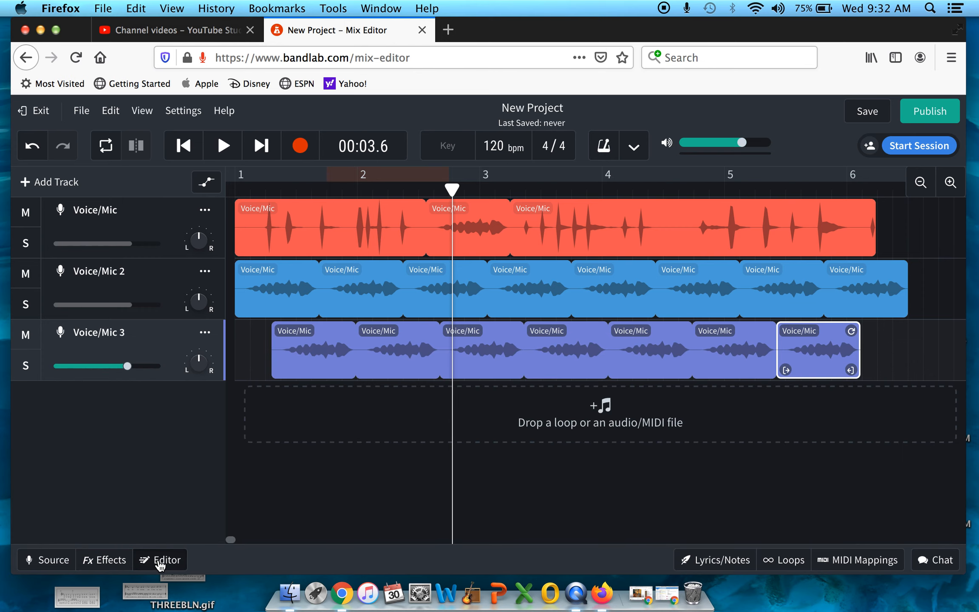
left_click(159, 559)
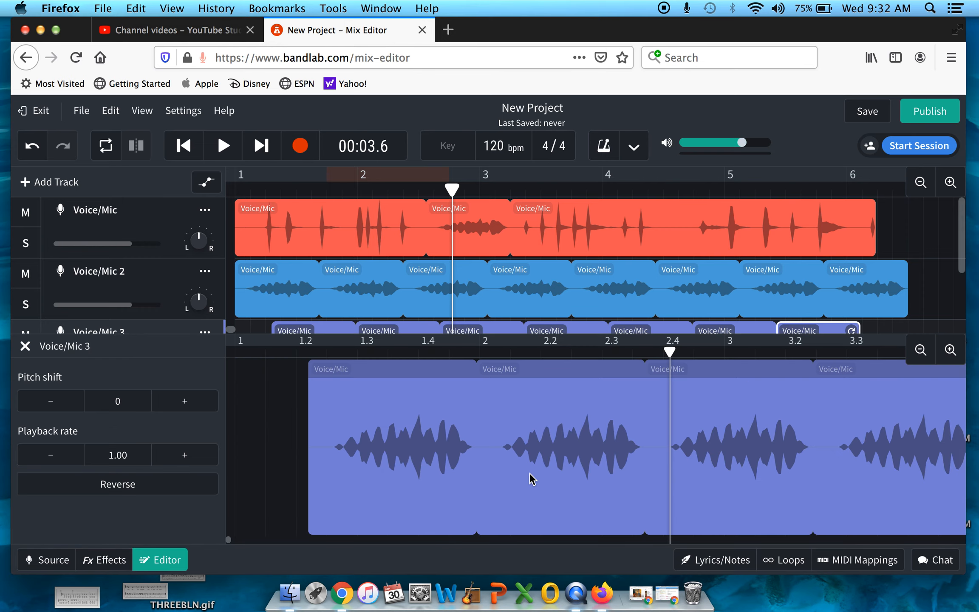
scroll(519, 451, "right", 1)
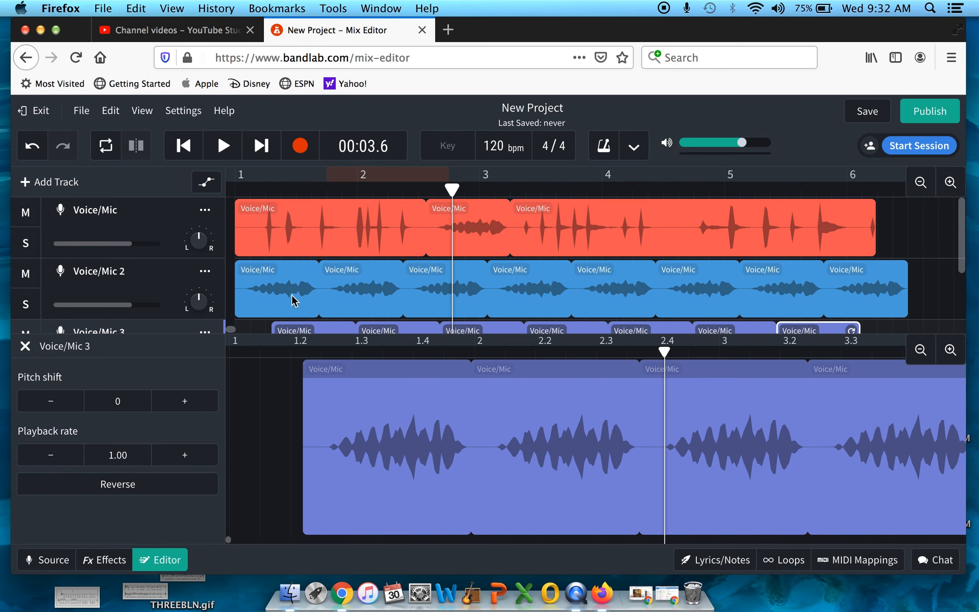
scroll(85, 305, "down", 3)
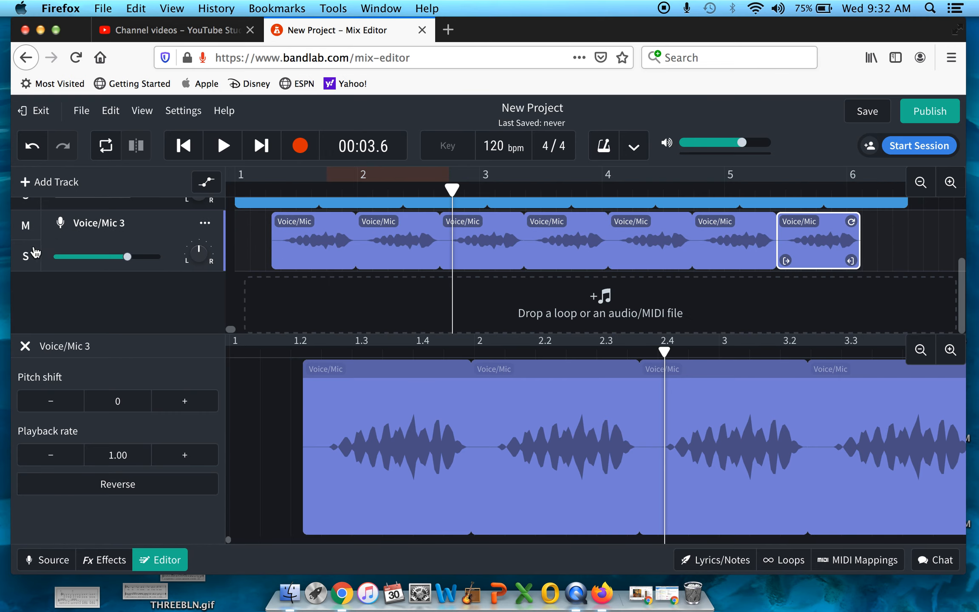
Step: Solo the Voice/Mic 3 track to listen to it from the start, and reverse its last clip
left_click(24, 256)
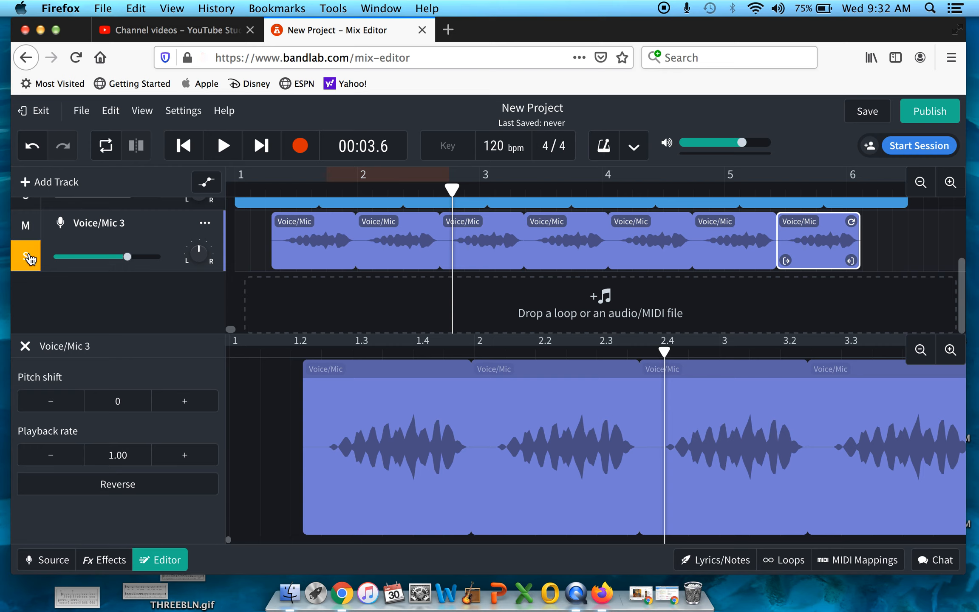
left_click(191, 156)
key("space")
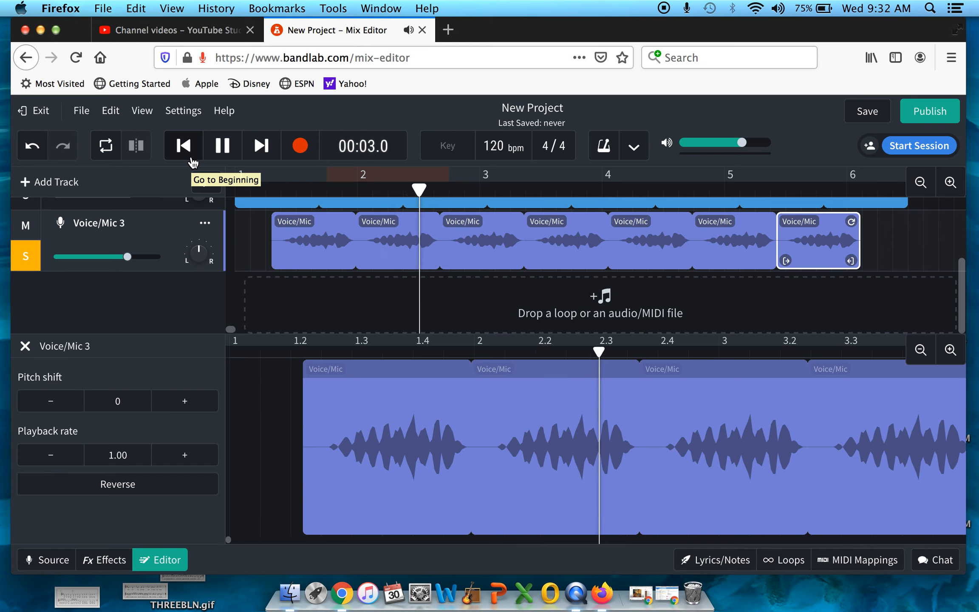
key("space")
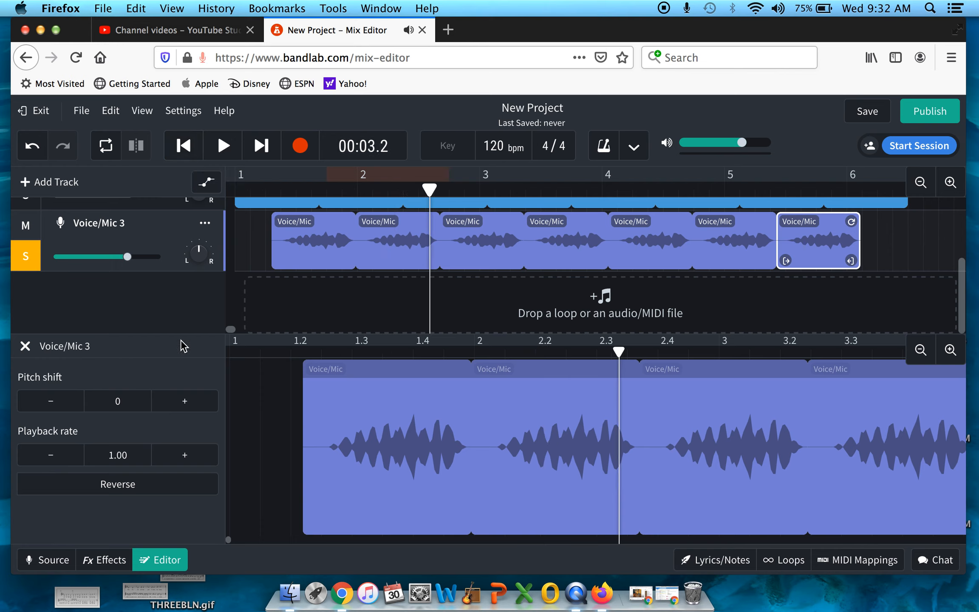
left_click(143, 487)
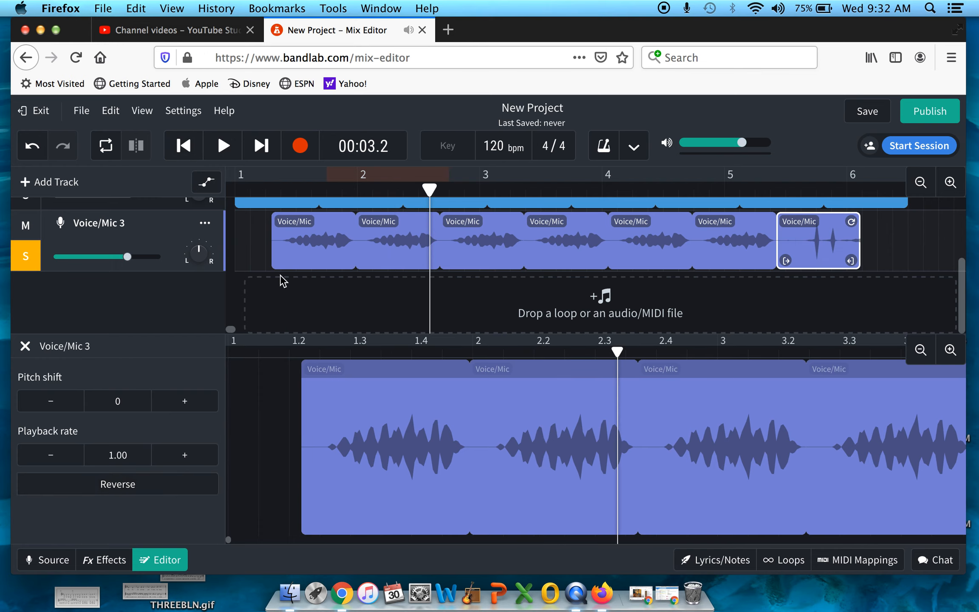
Step: Switch the reversal of the first clip on the Voice/Mic 3 track on and off twice to compare its waveforms
left_click(303, 246)
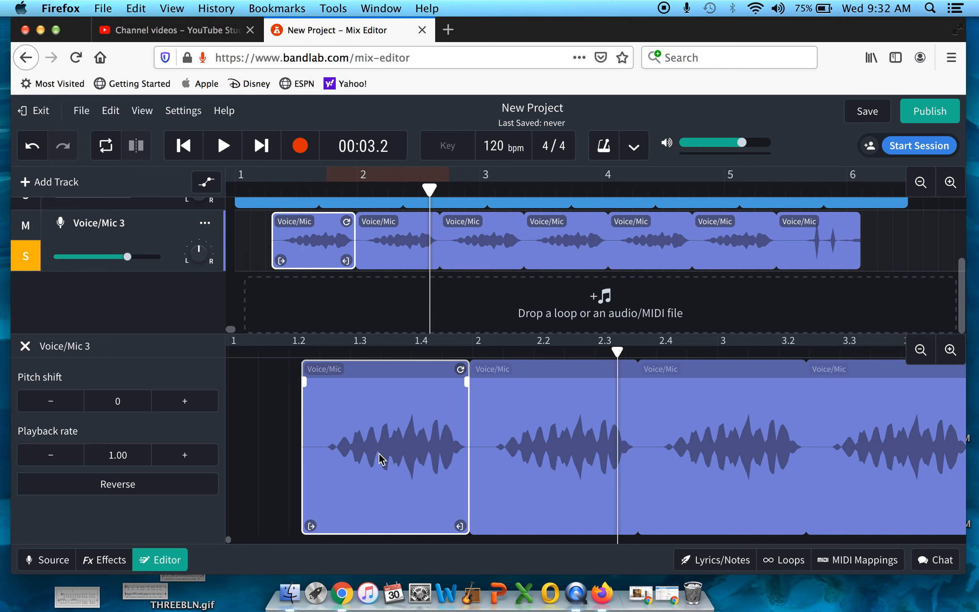
left_click(178, 490)
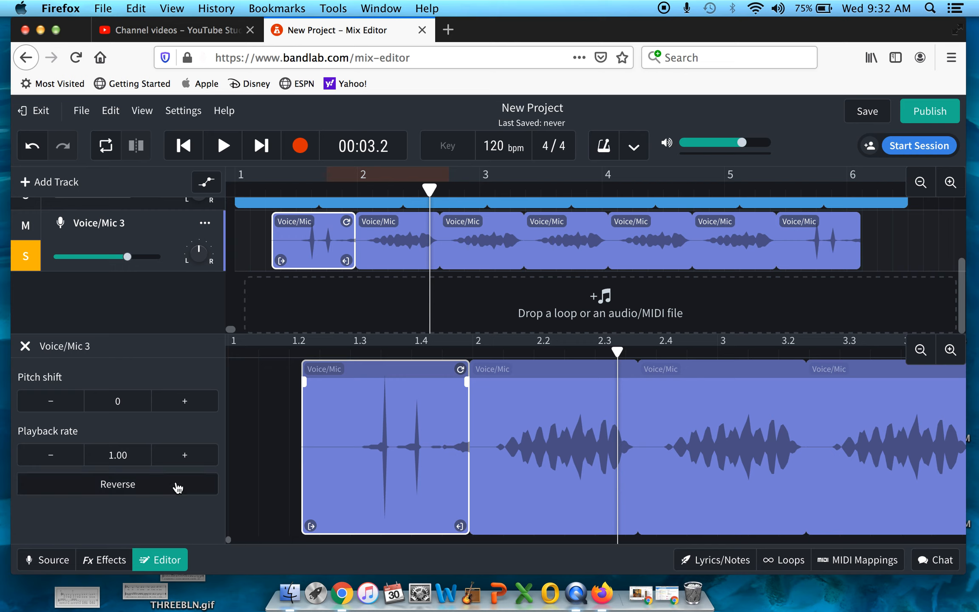
left_click(170, 486)
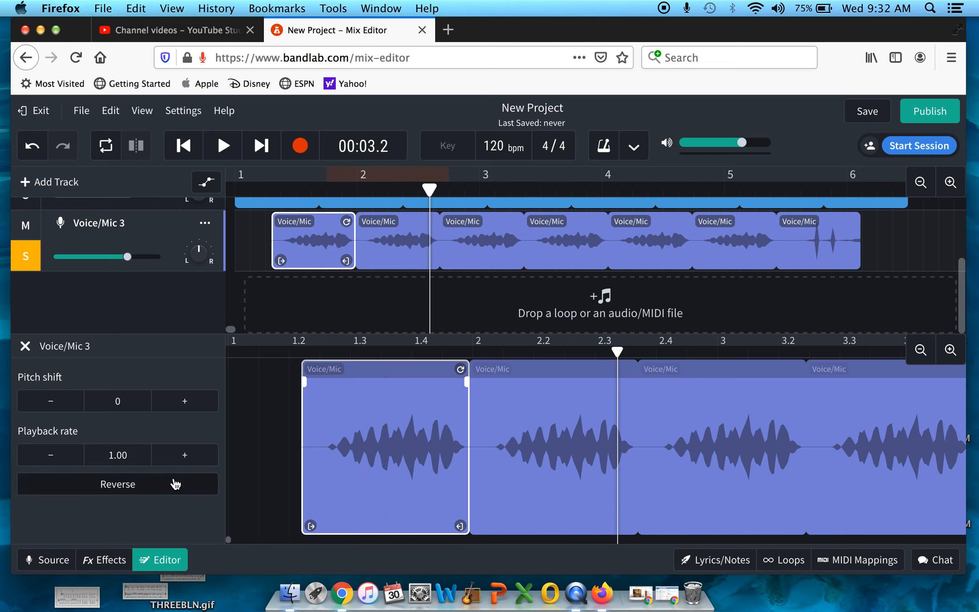
left_click(171, 484)
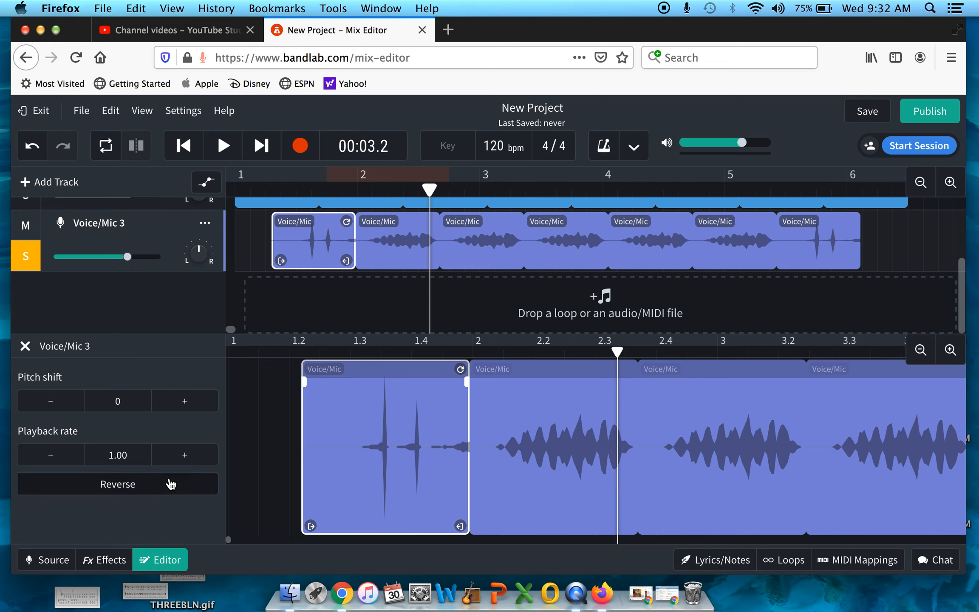
left_click(171, 484)
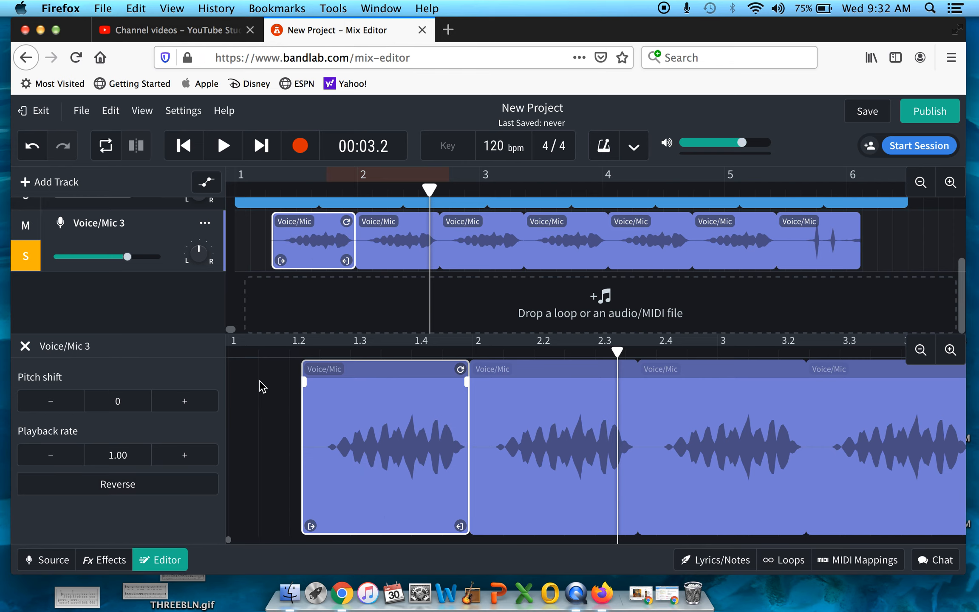
Step: Turn off solo on the Voice/Mic 3 track and select the first clip of the original Voice/Mic track
scroll(59, 279, "up", 3)
scroll(57, 280, "down", 3)
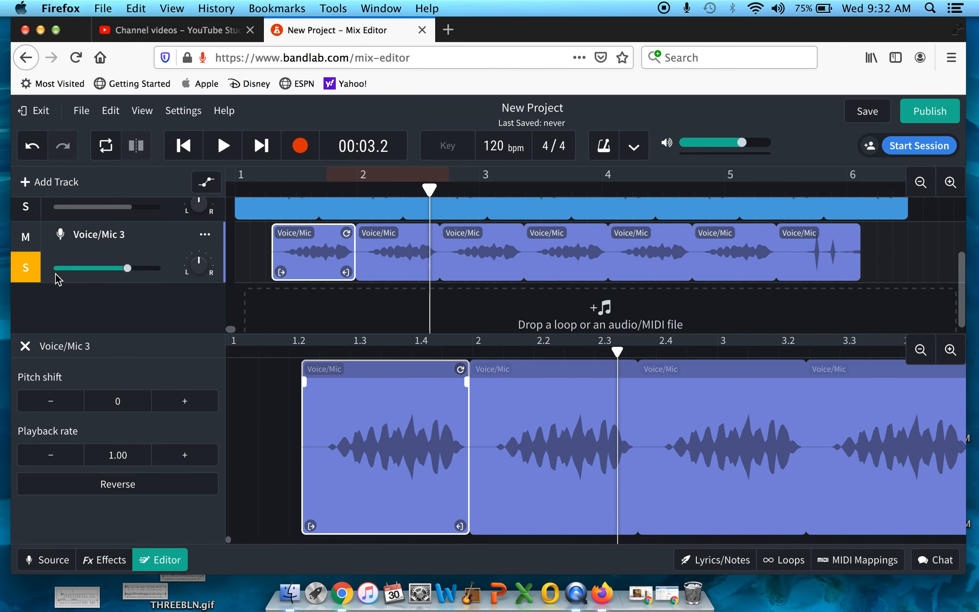
left_click(31, 278)
scroll(114, 275, "up", 3)
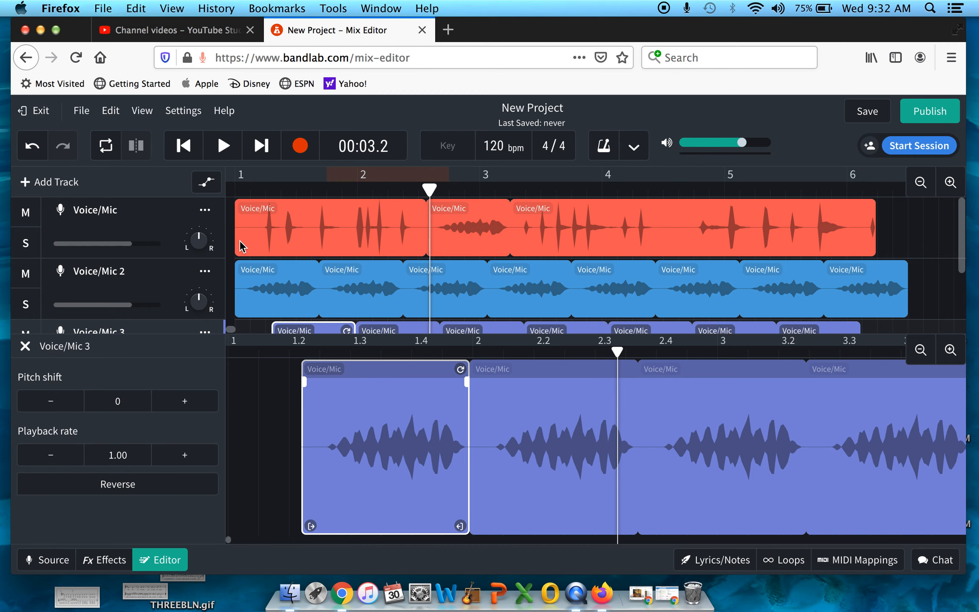
left_click(281, 217)
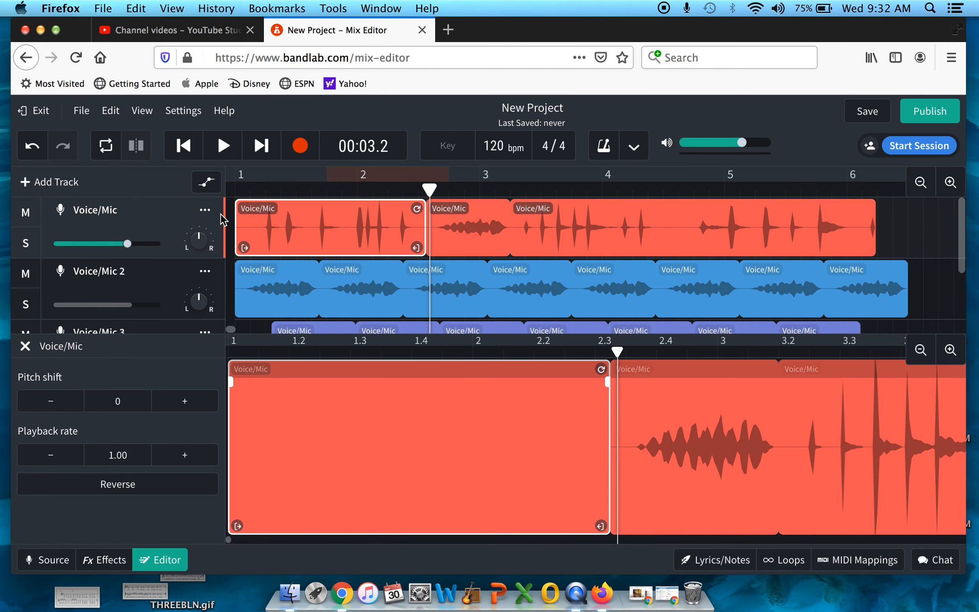
scroll(48, 280, "down", 3)
scroll(49, 279, "up", 3)
Step: Solo the original Voice/Mic track and play it from the start
left_click(183, 146)
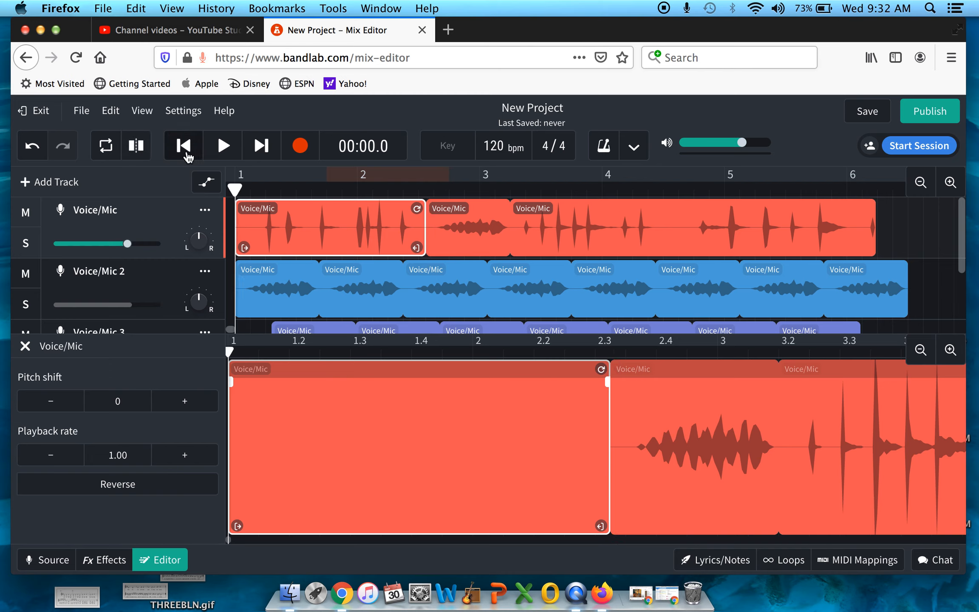
left_click(223, 149)
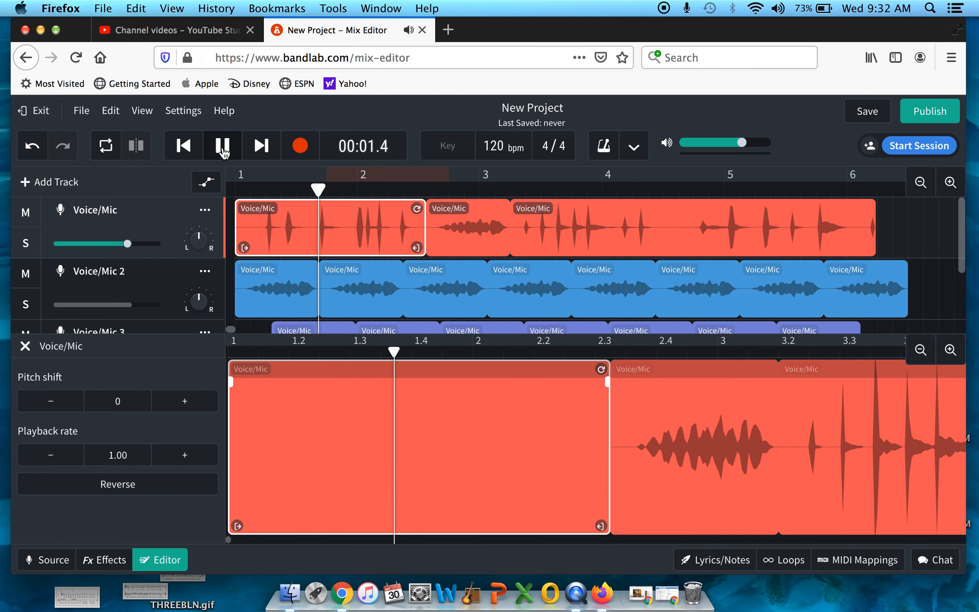
left_click(223, 146)
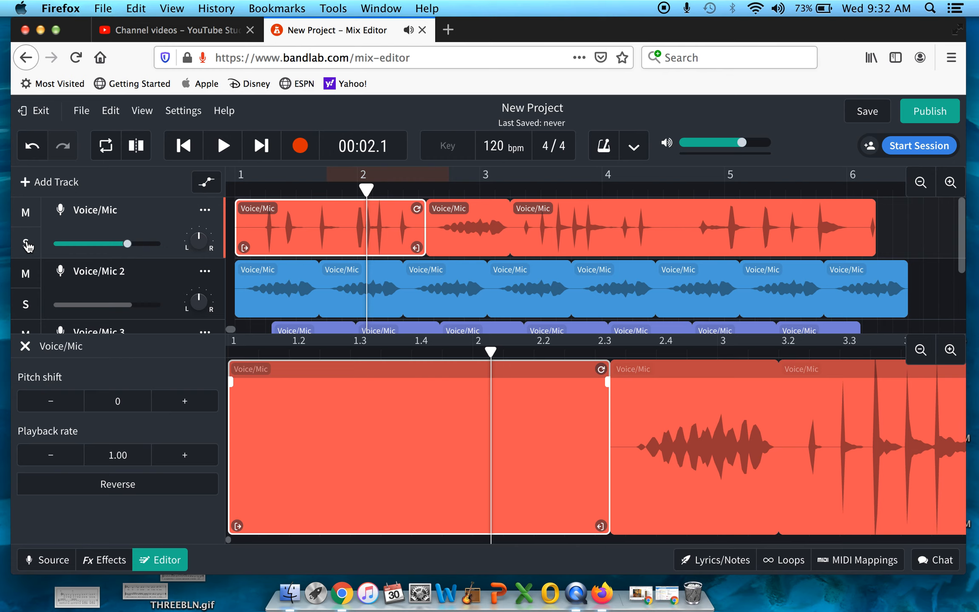
left_click(25, 242)
left_click(184, 145)
left_click(222, 147)
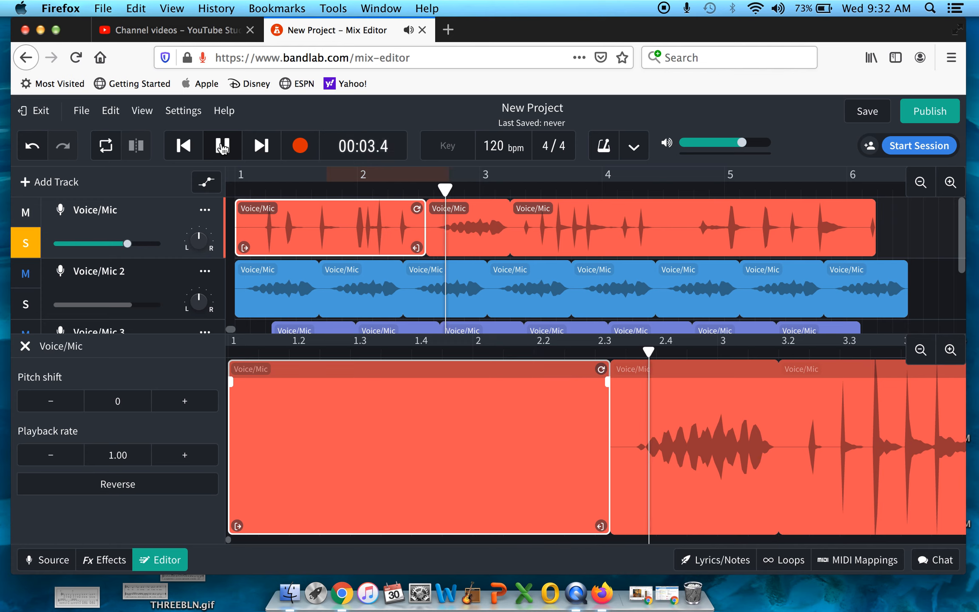
left_click(221, 146)
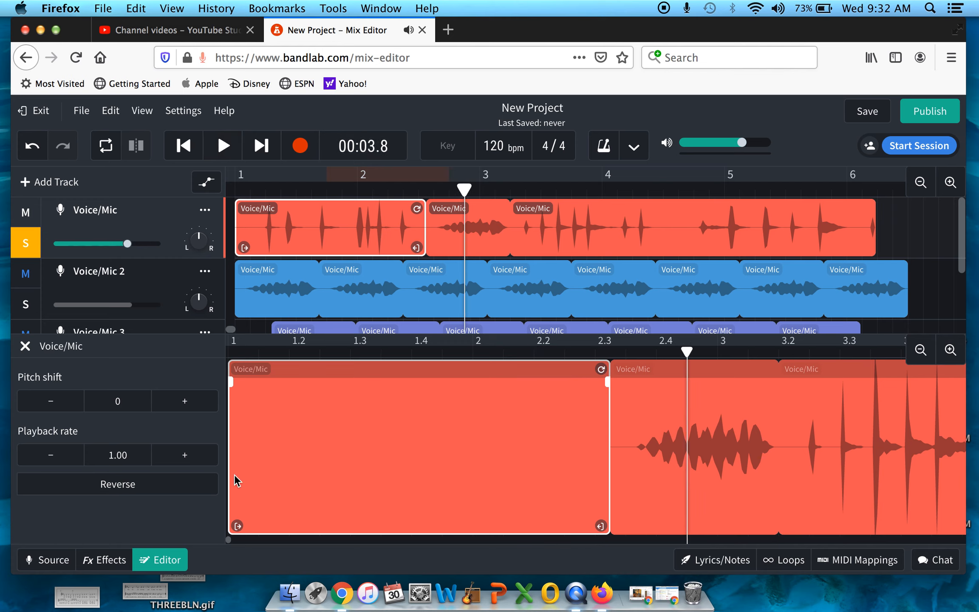
Step: Reverse the first clip on the original Voice/Mic track and play it back from the start
left_click(119, 485)
left_click(183, 146)
left_click(222, 146)
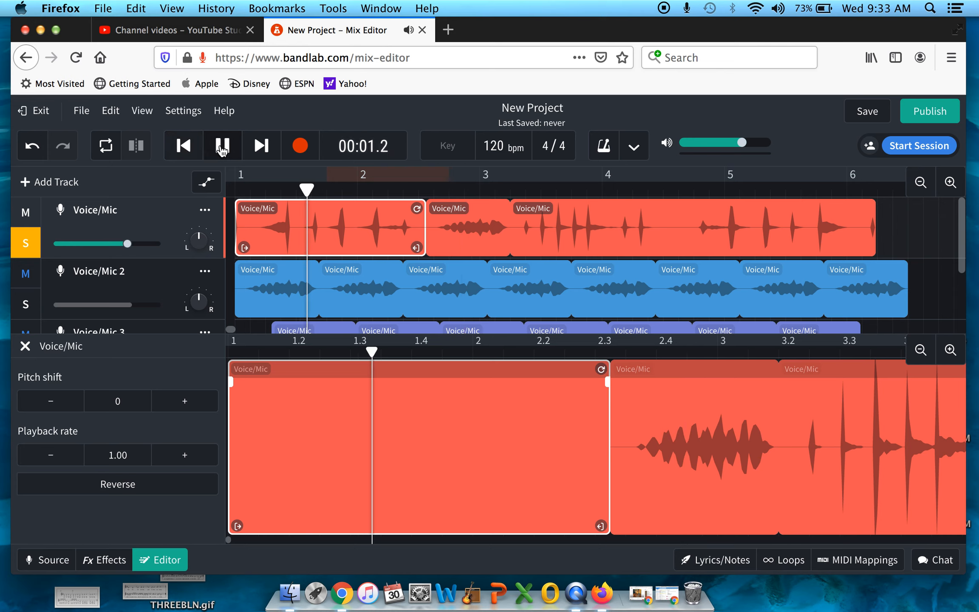
key("space")
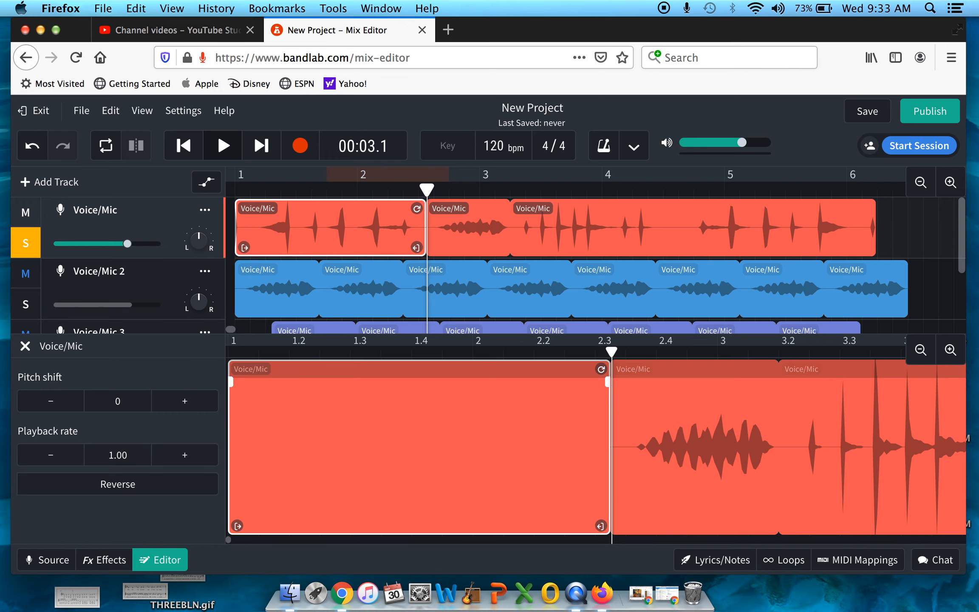
Step: Turn off solo on the original Voice/Mic track and add a fourth Voice/Mic track to the project
scroll(430, 260, "down", 3)
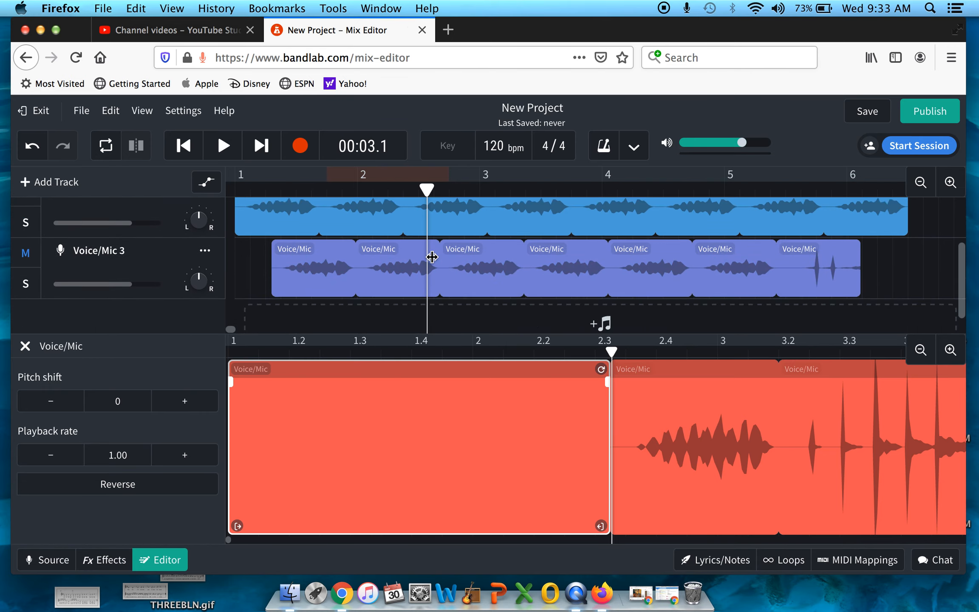
scroll(431, 257, "up", 3)
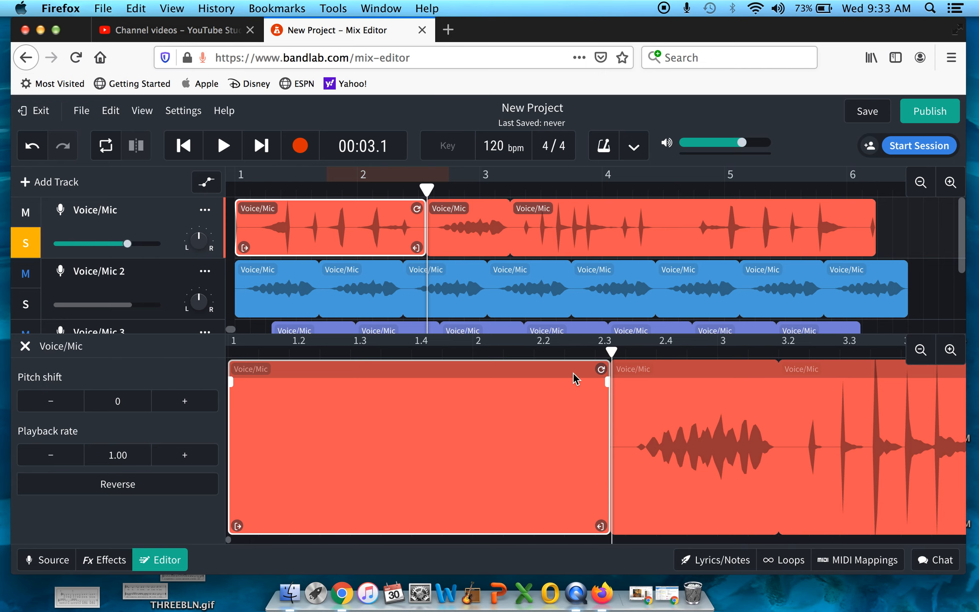
scroll(506, 287, "down", 5)
scroll(245, 253, "up", 5)
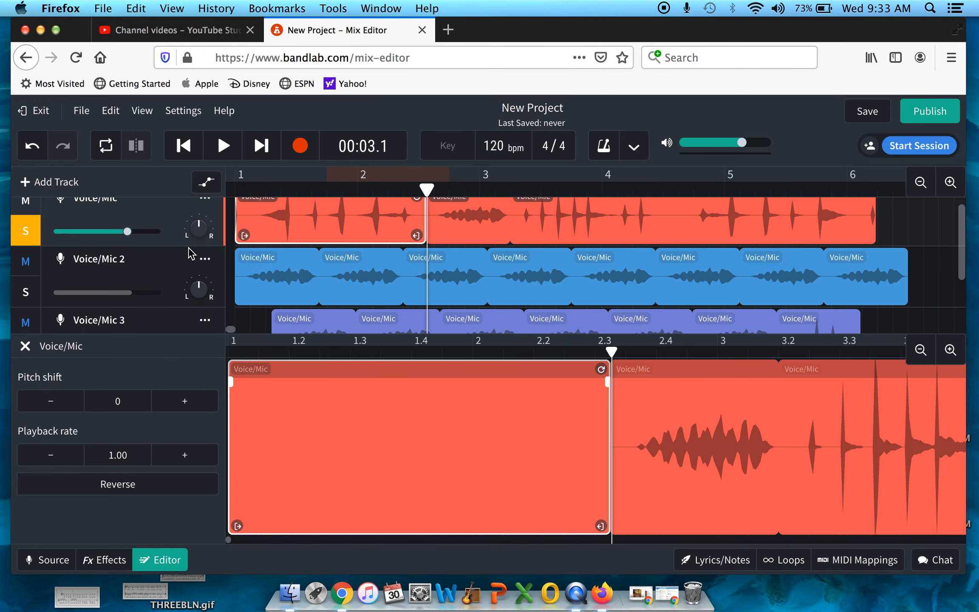
left_click(37, 232)
scroll(152, 230, "right", 1)
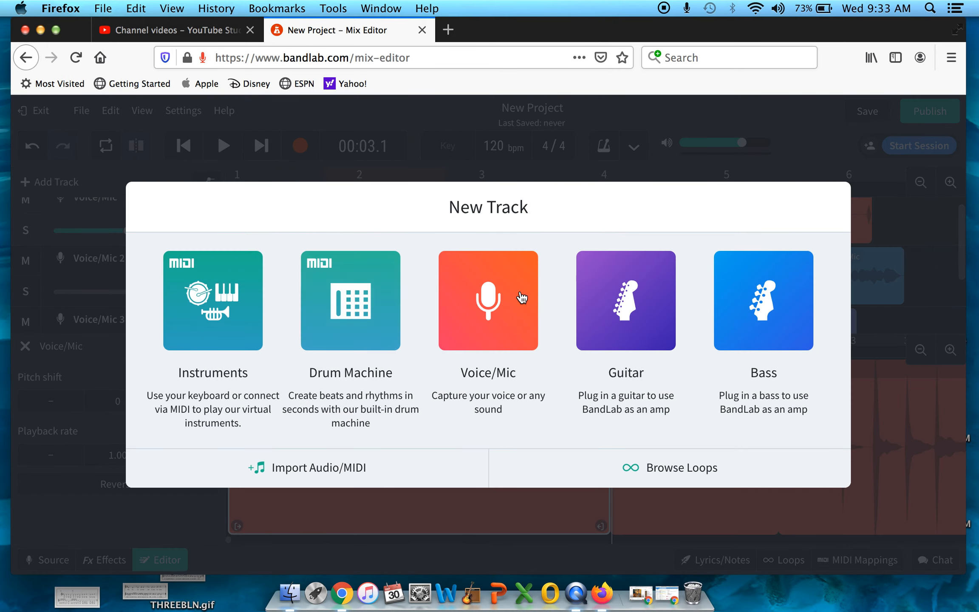
left_click(500, 298)
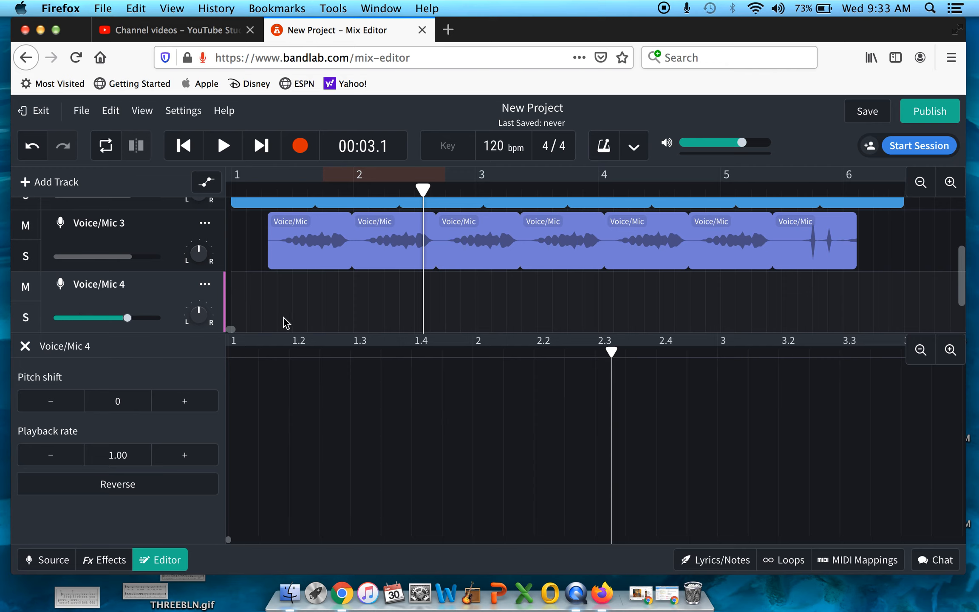
Step: Solo the Voice/Mic 4 track and record a voice clip about 4 seconds long from the project start
left_click(187, 145)
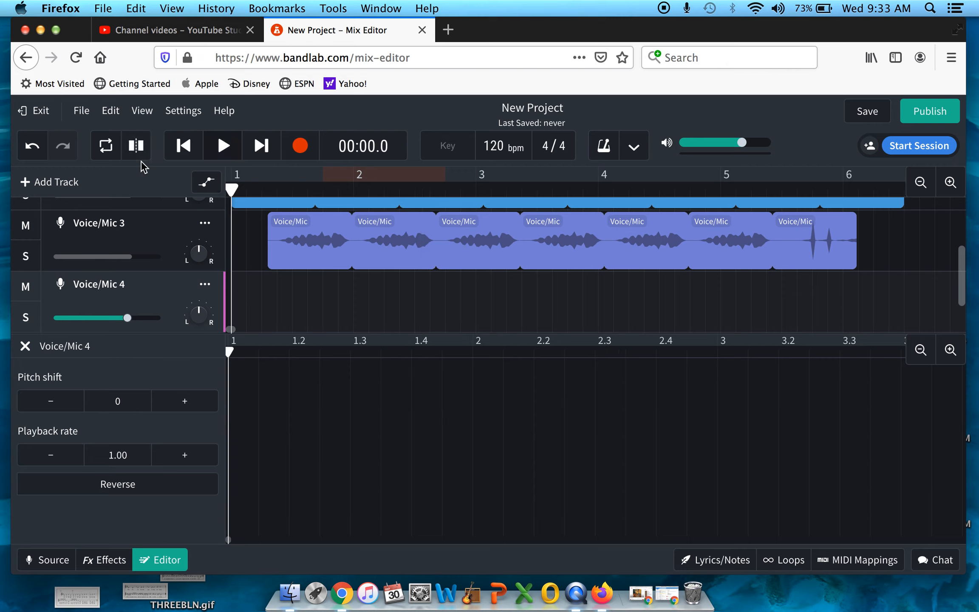
left_click(26, 317)
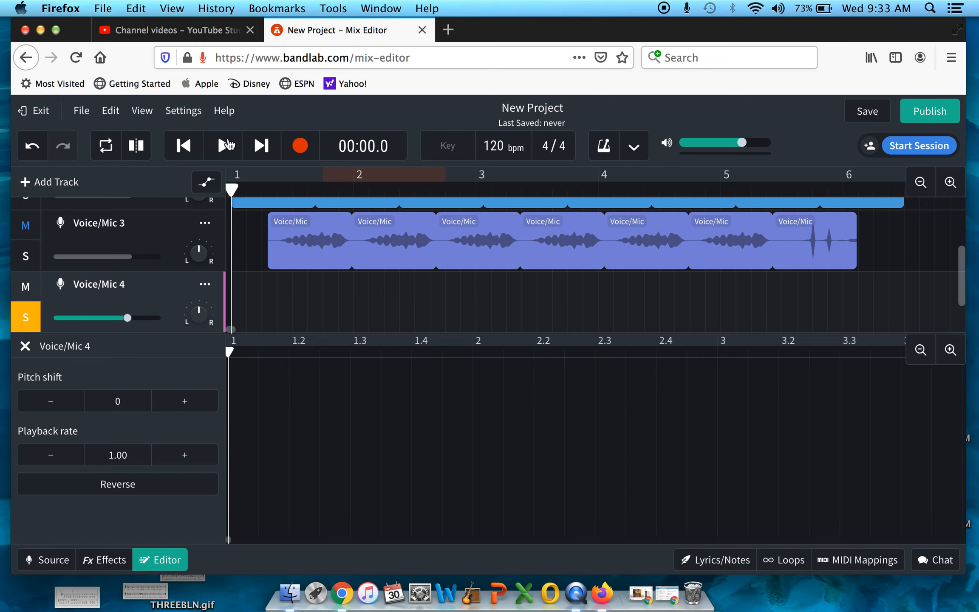
left_click(297, 150)
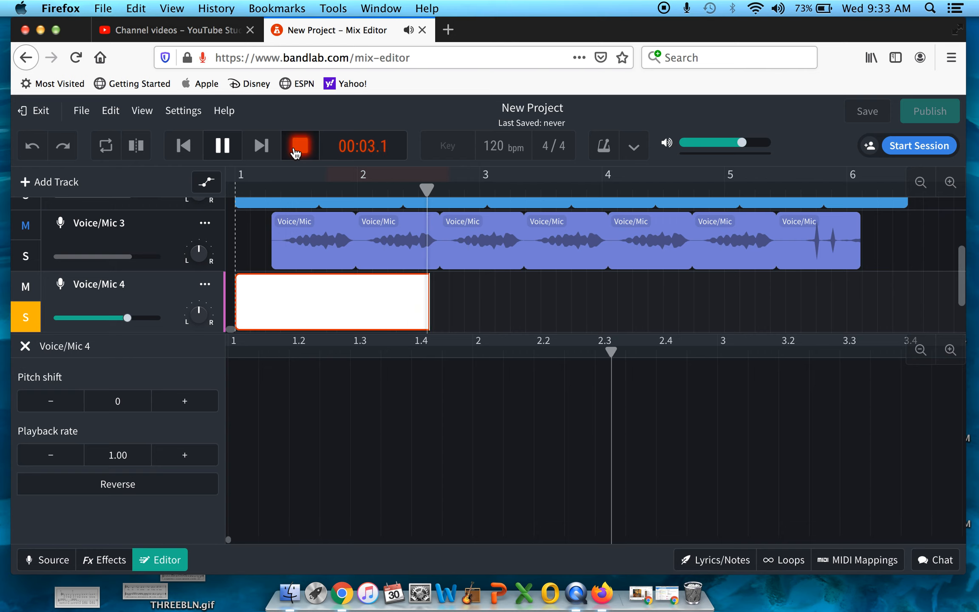
left_click(296, 151)
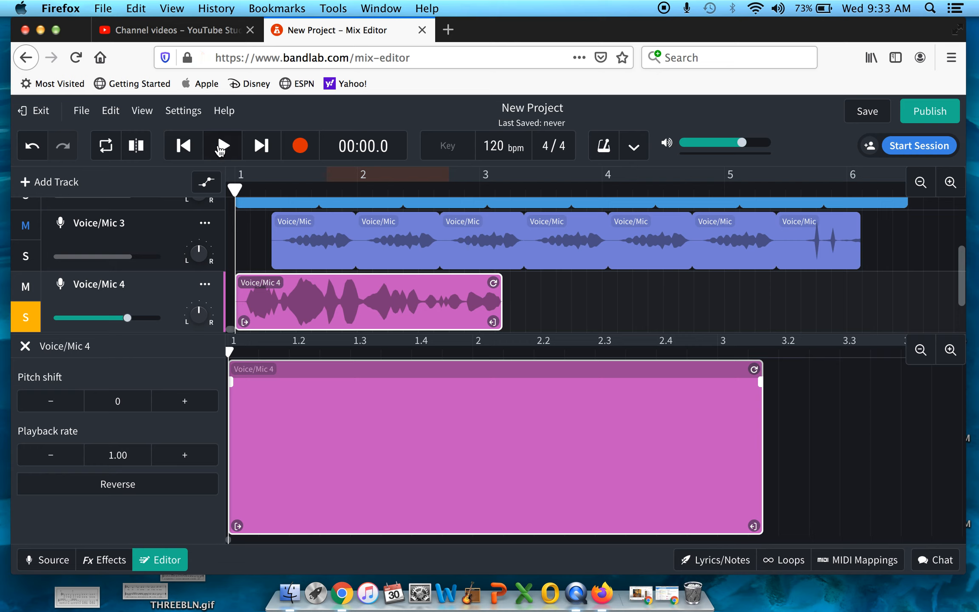
Step: Play back the Voice/Mic 4 recording, set its pitch shift to 4, and listen to it again from the start
left_click(223, 147)
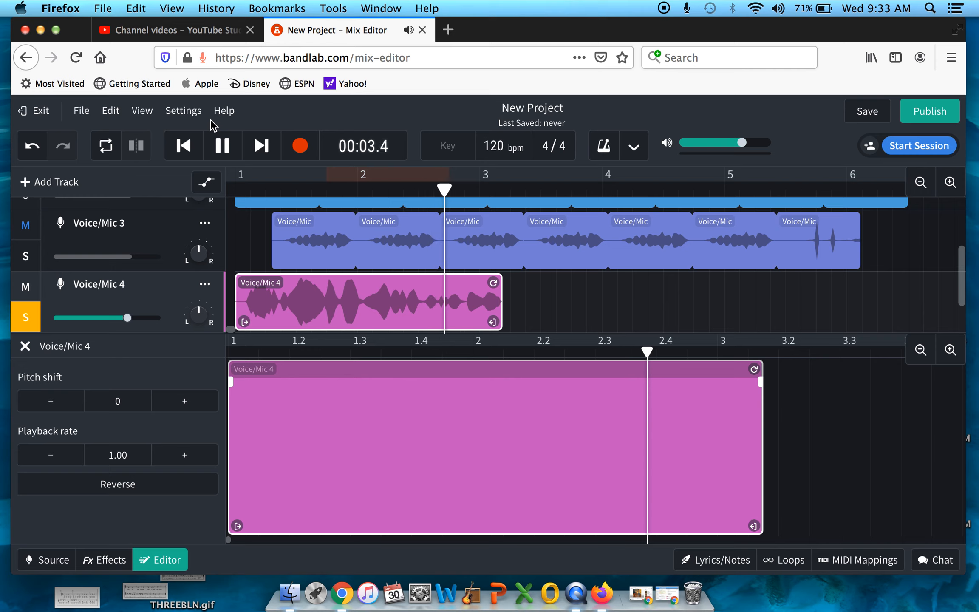
key("space")
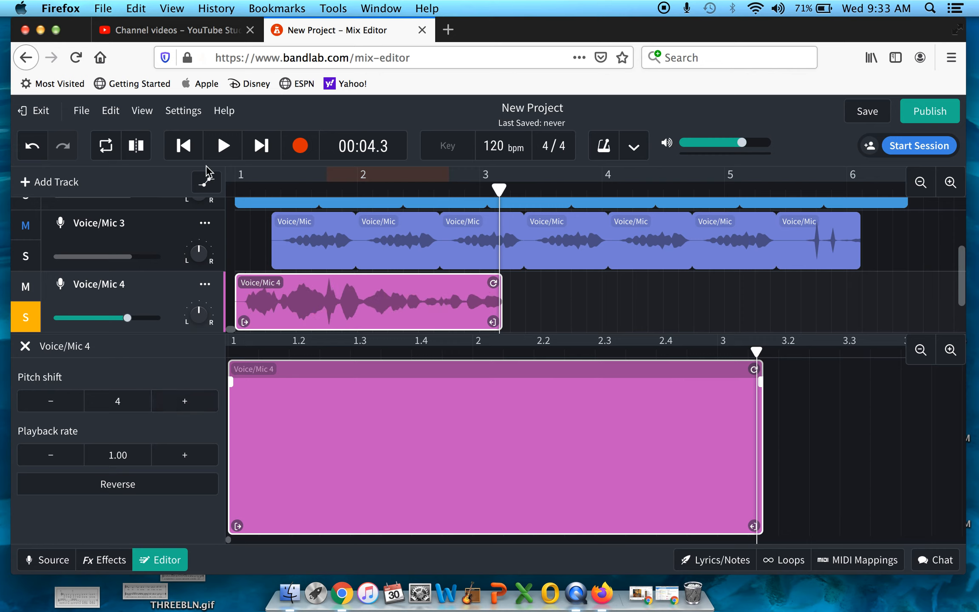
left_click(187, 147)
left_click(221, 147)
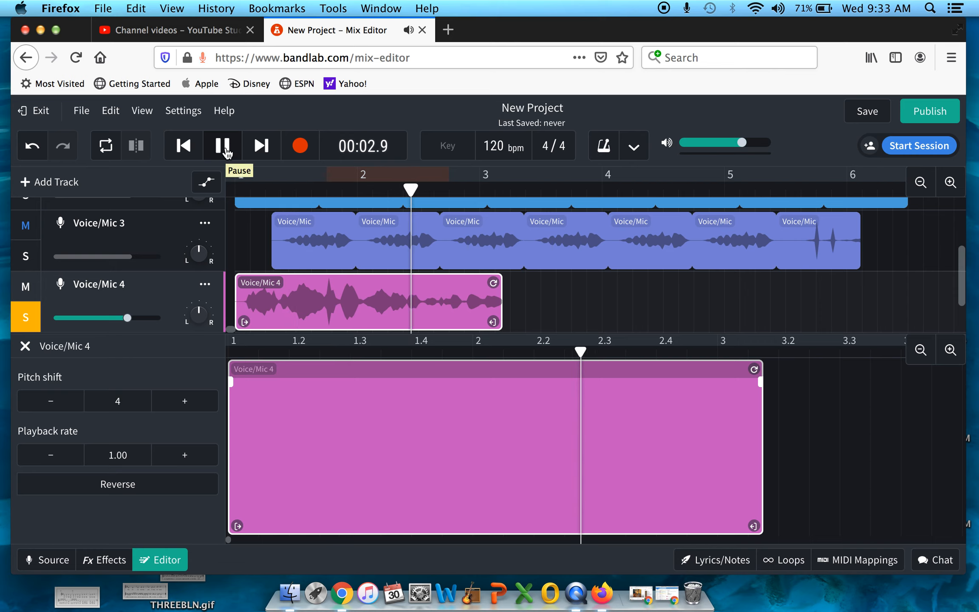
left_click(223, 146)
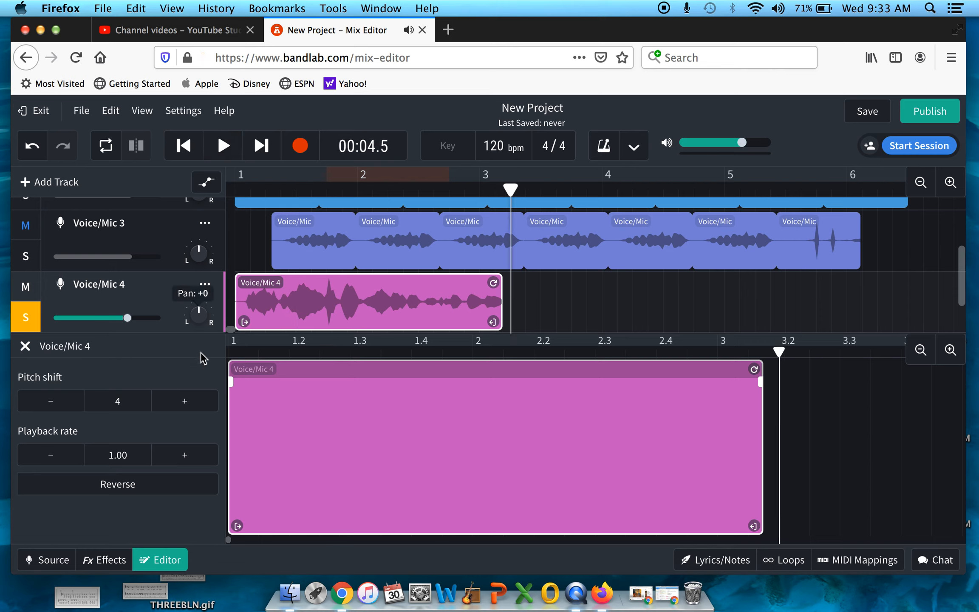
Step: Set the Voice/Mic 4 clip's playback rate to 1.30 and pitch shift to 5, and play it from the start
left_click(185, 455)
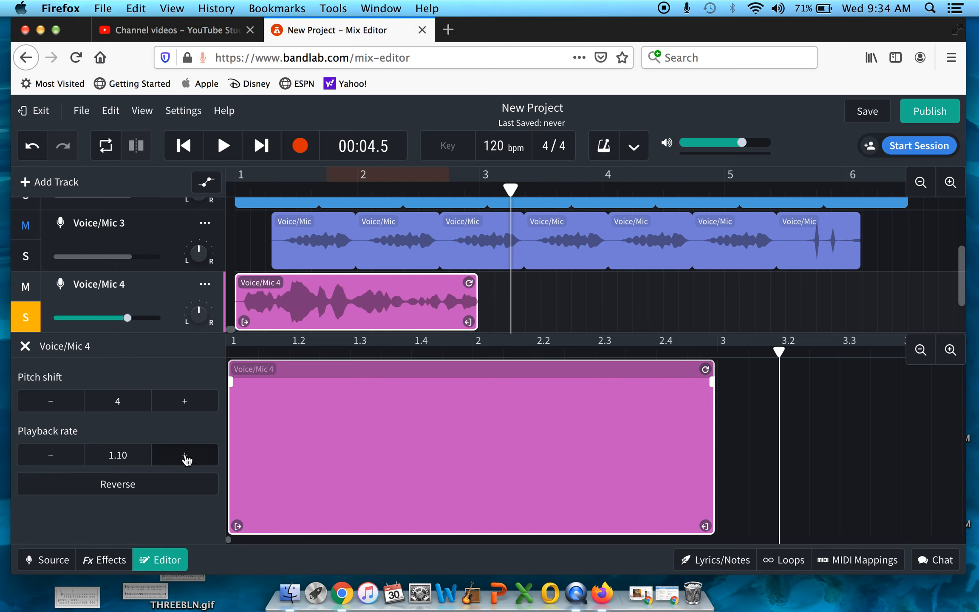
left_click(186, 455)
left_click(185, 455)
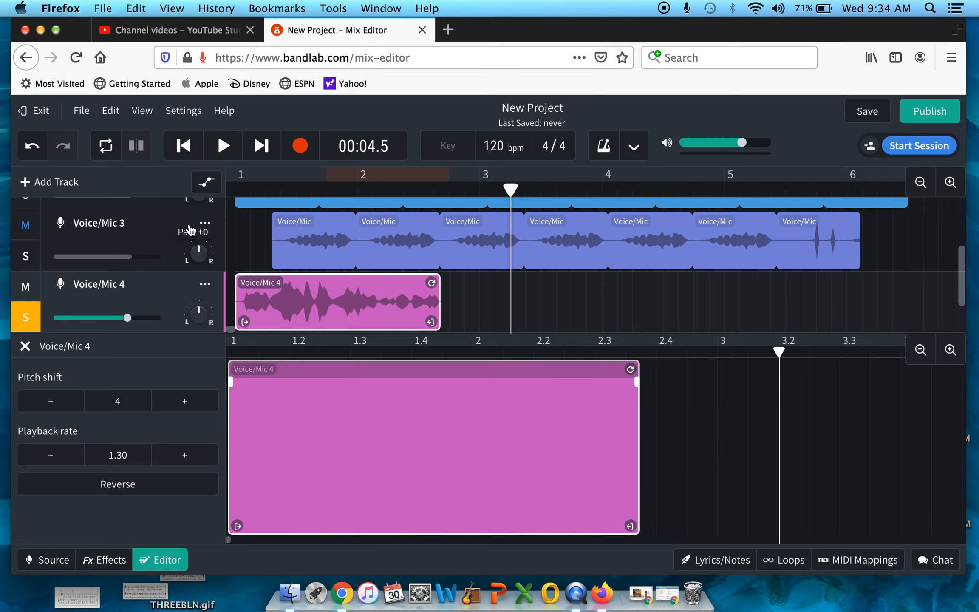
left_click(181, 154)
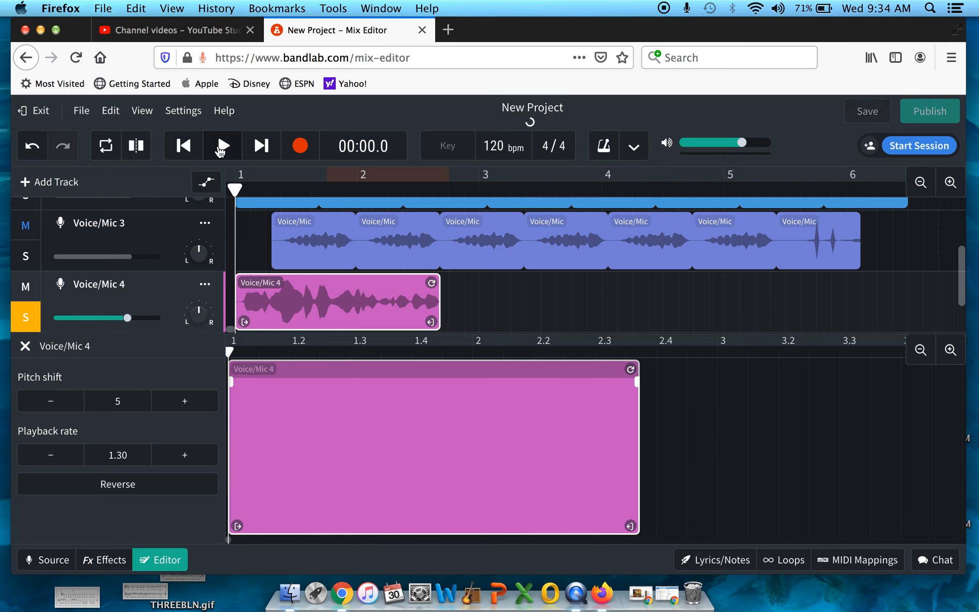
left_click(222, 147)
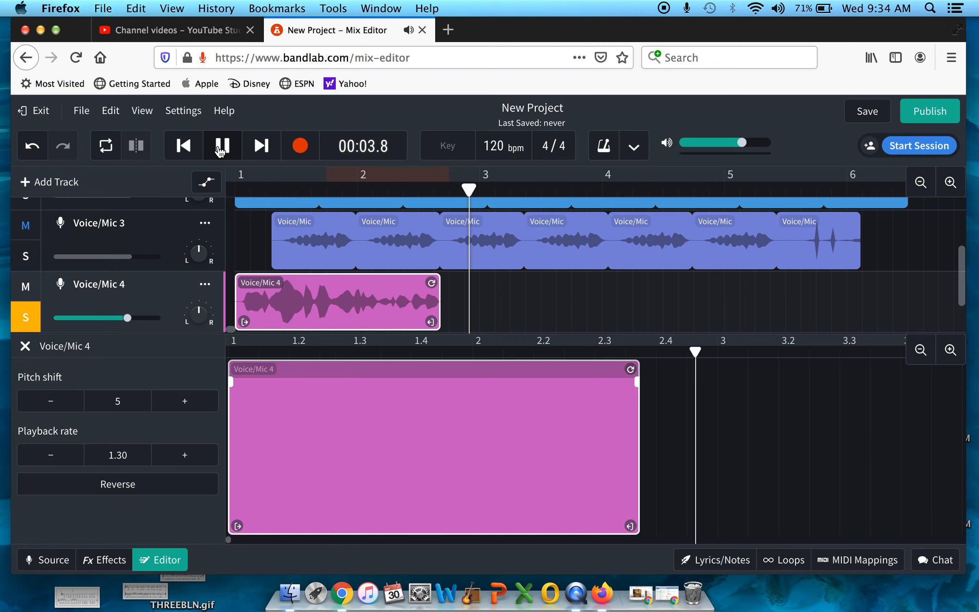
key("space")
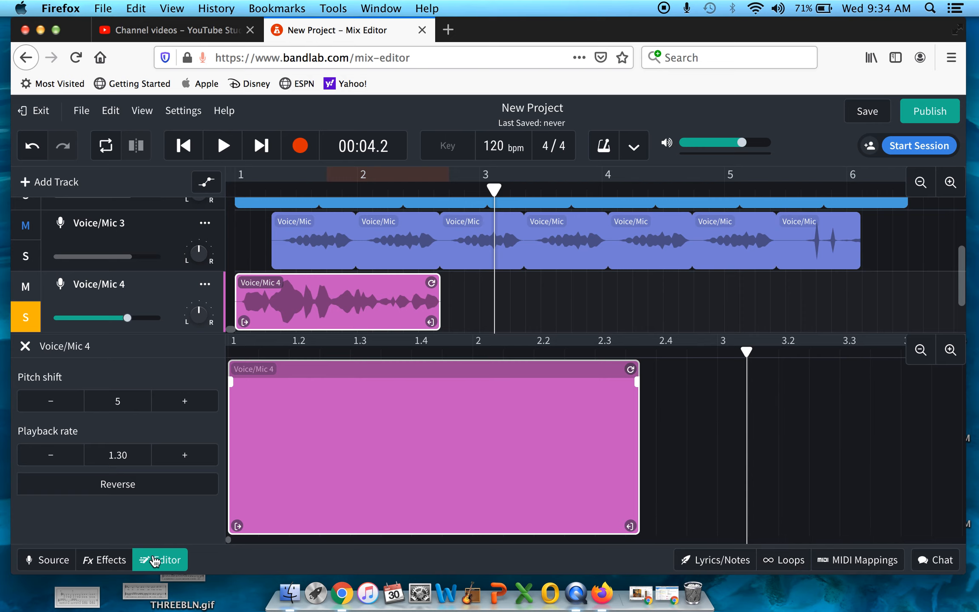
Step: Look through the effect presets and the categories of effects available for the Voice/Mic 4 track
left_click(98, 562)
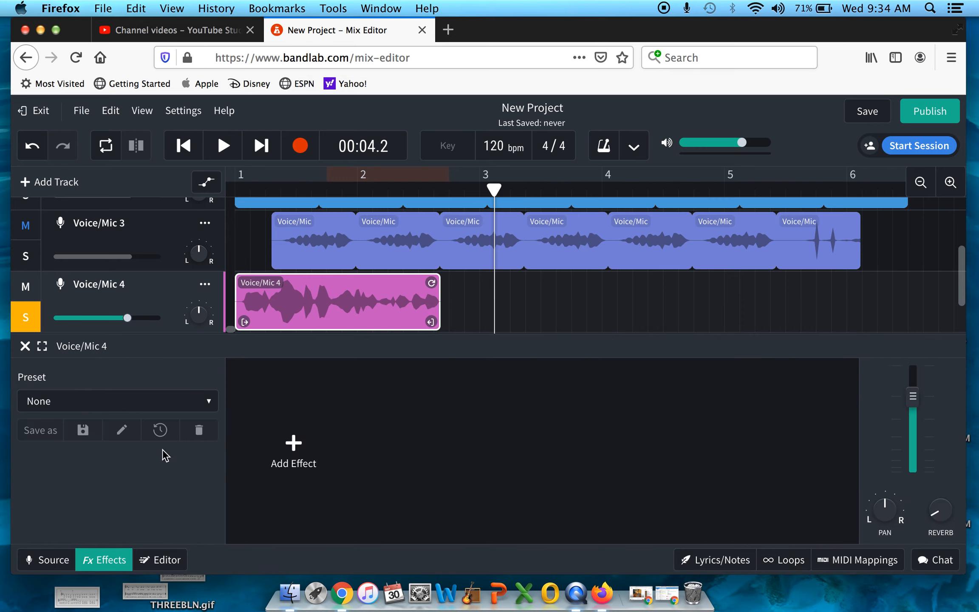
left_click(97, 407)
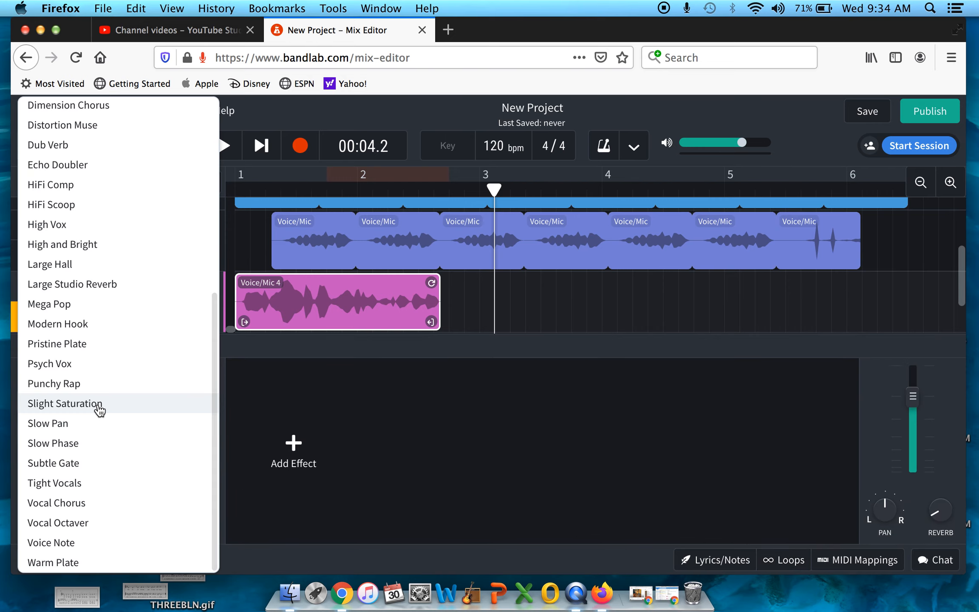
left_click(321, 408)
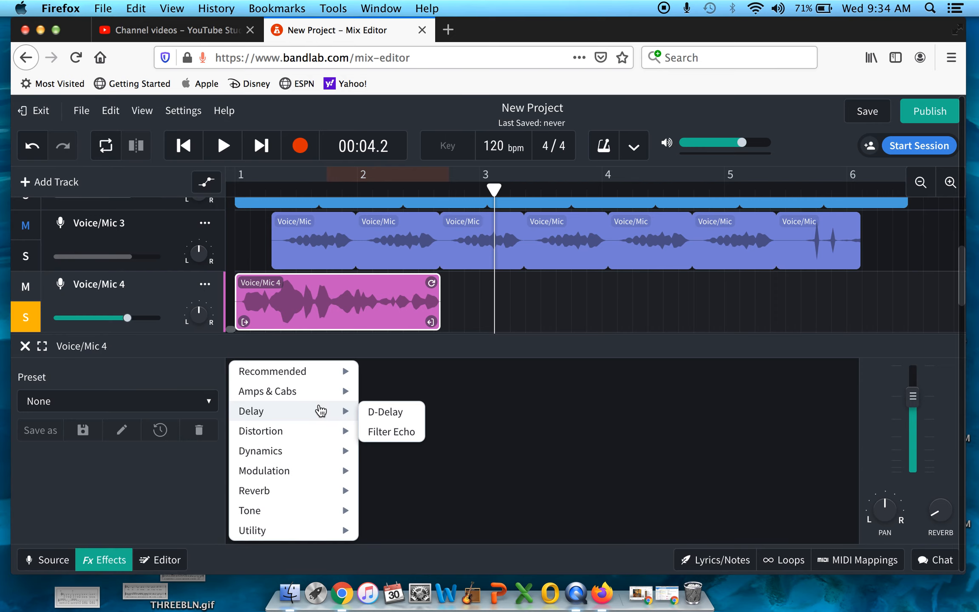
left_click(127, 481)
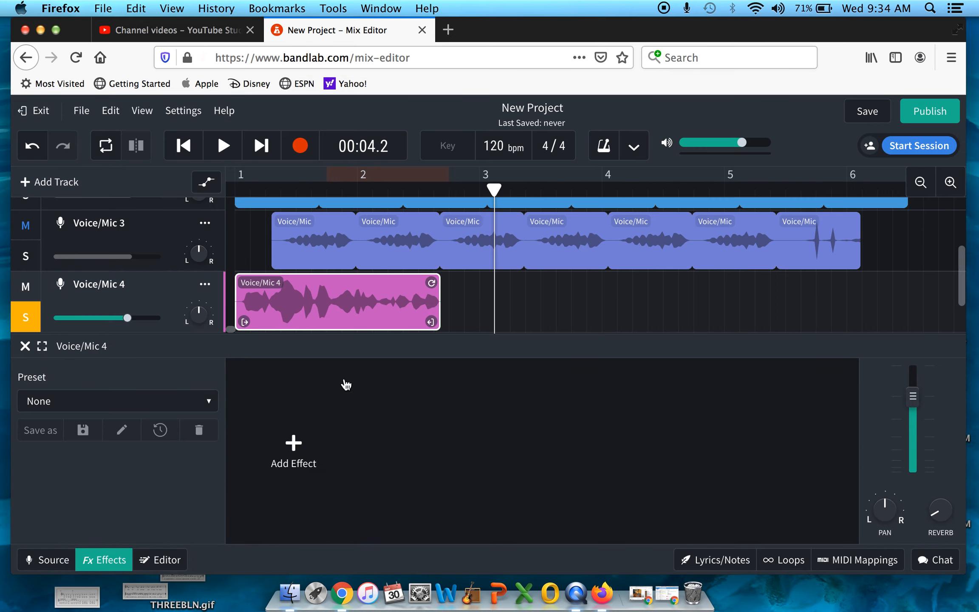
Step: Close the effects view, turn off solo on the Voice/Mic 4 track, and play all four tracks together from the start
scroll(521, 287, "up", 5)
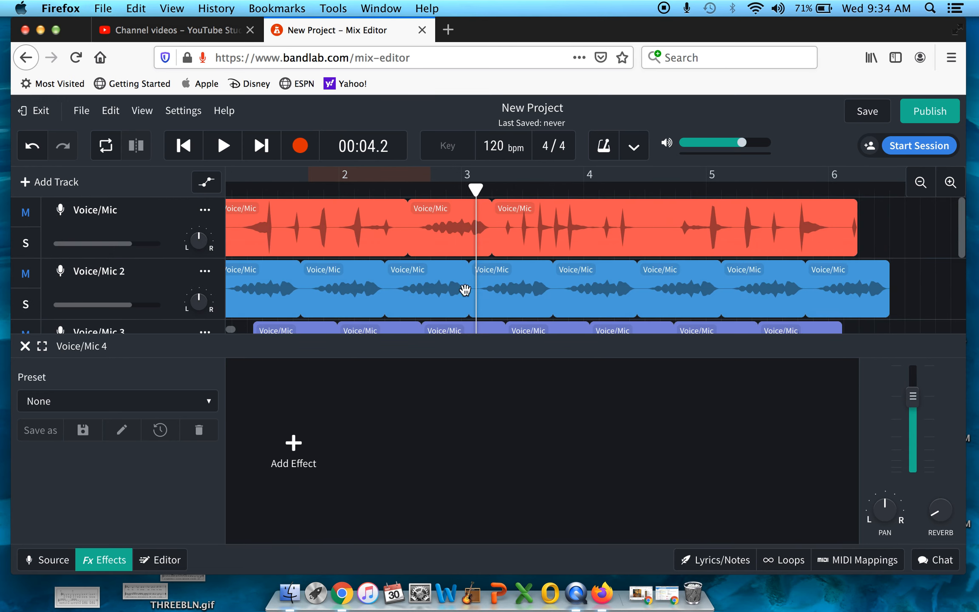
left_click(25, 346)
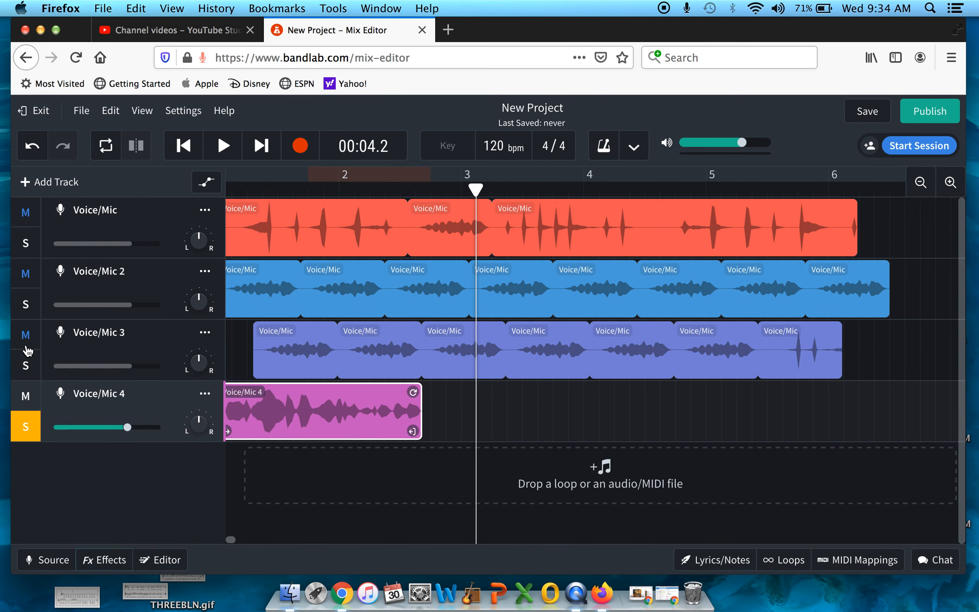
scroll(306, 327, "left", 1)
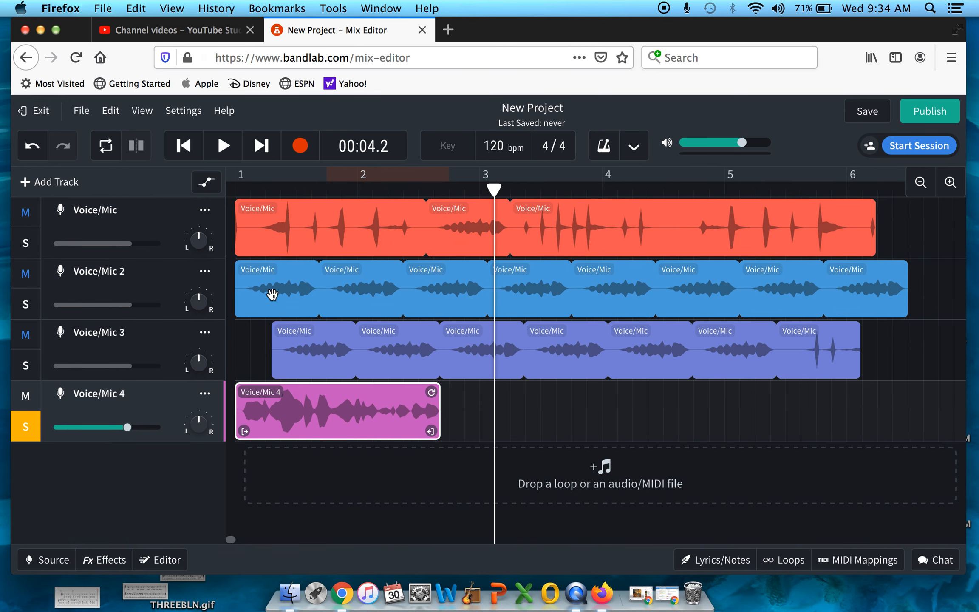
left_click(21, 430)
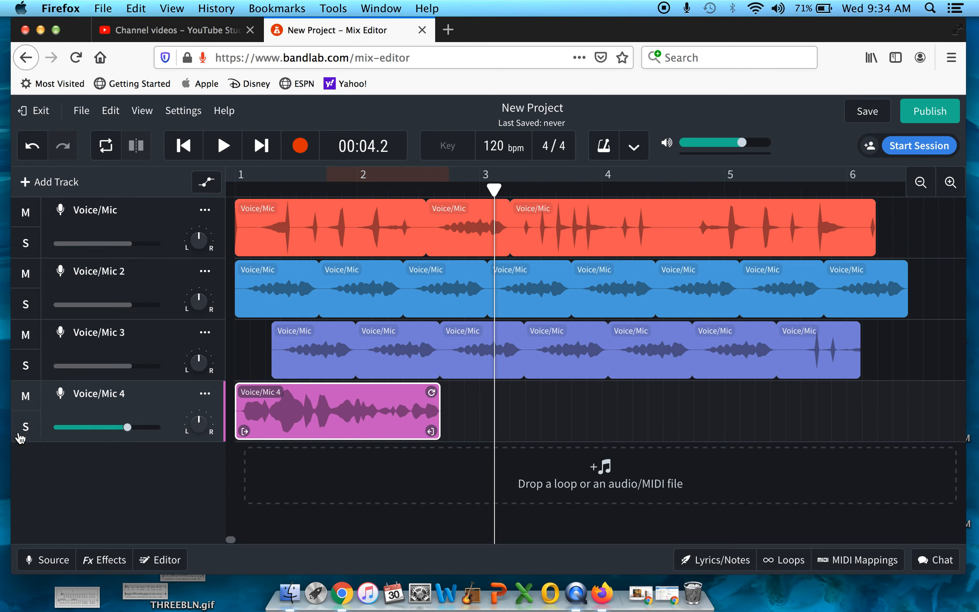
left_click(187, 149)
left_click(223, 146)
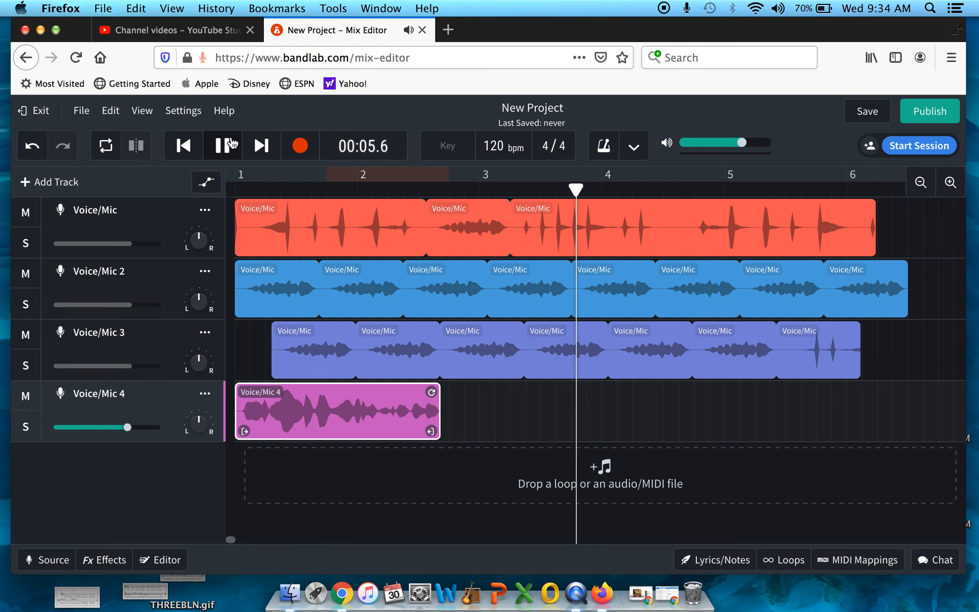
left_click(229, 144)
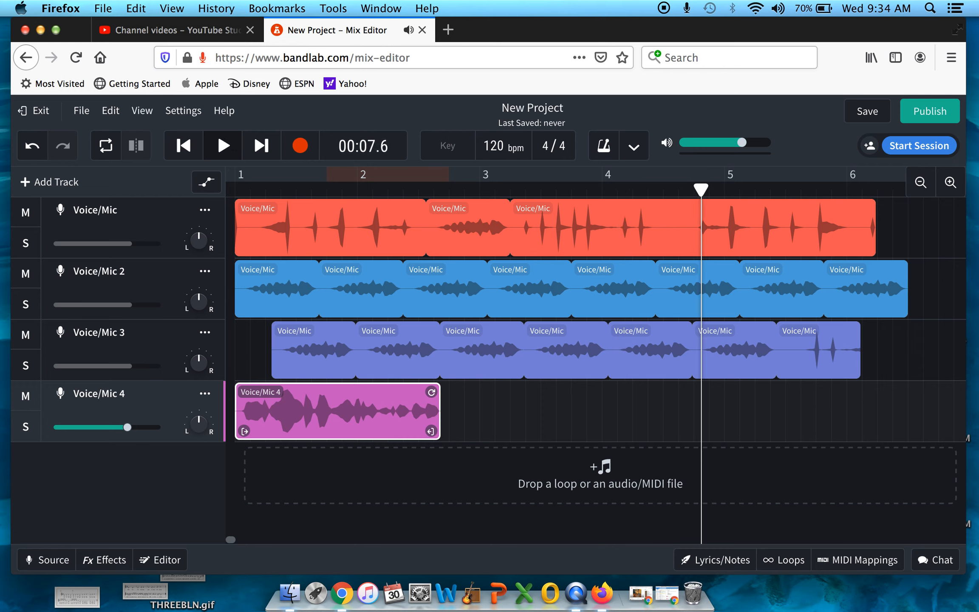